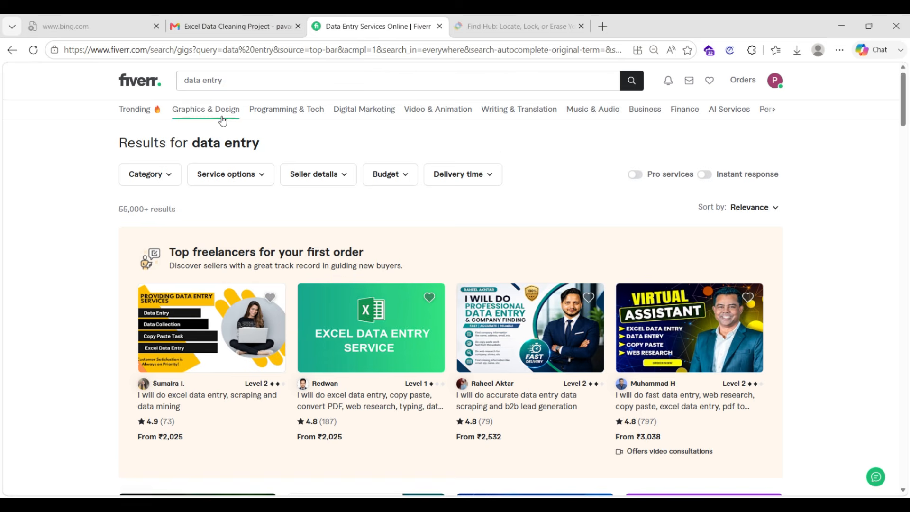
Browse the Fiverr results for data entry and open the gig for Excel data entry, web scraping, copy paste, web research and typing
mouse_move(223, 121)
scroll(531, 245, down, 1)
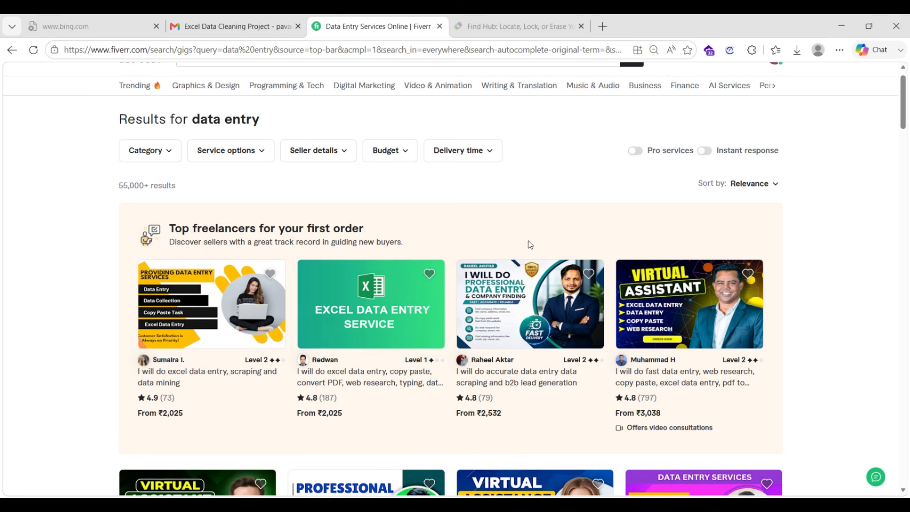
scroll(531, 244, down, 1)
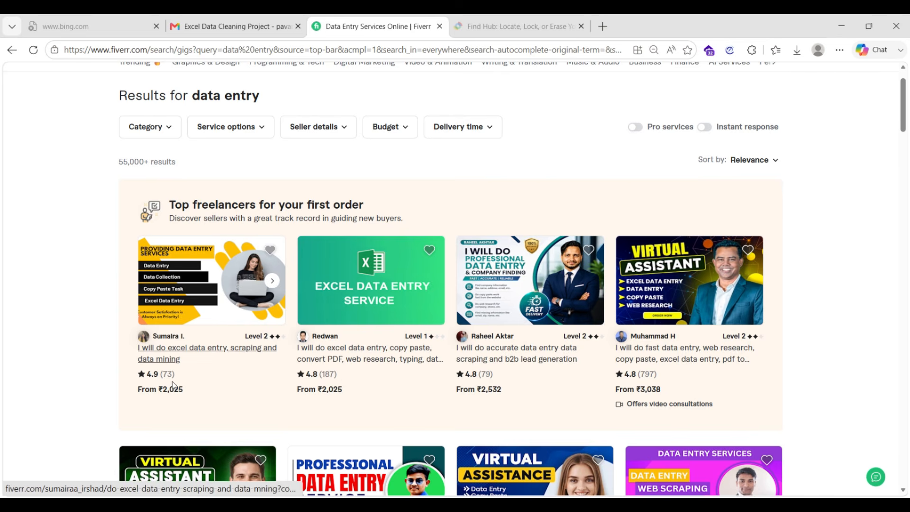
click(397, 426)
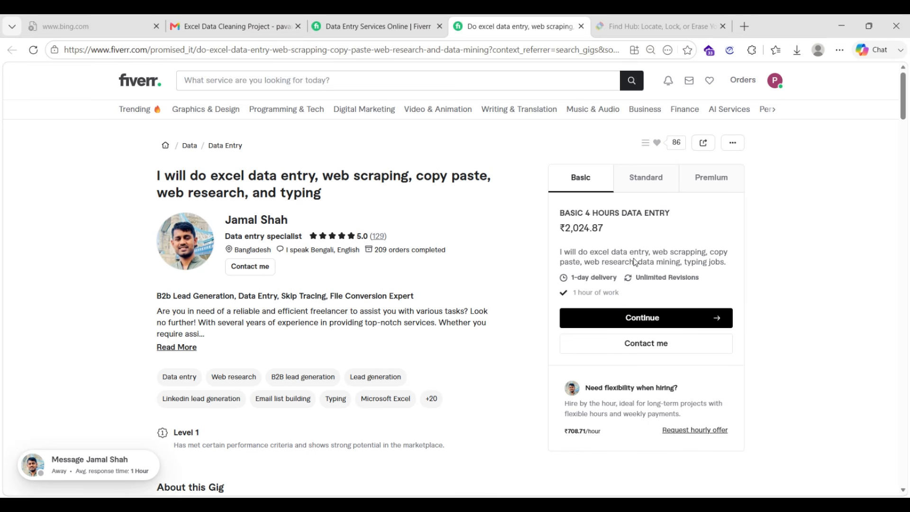
Show the gig's Standard and Premium packages and examine their price, delivery time and hours of work
click(643, 179)
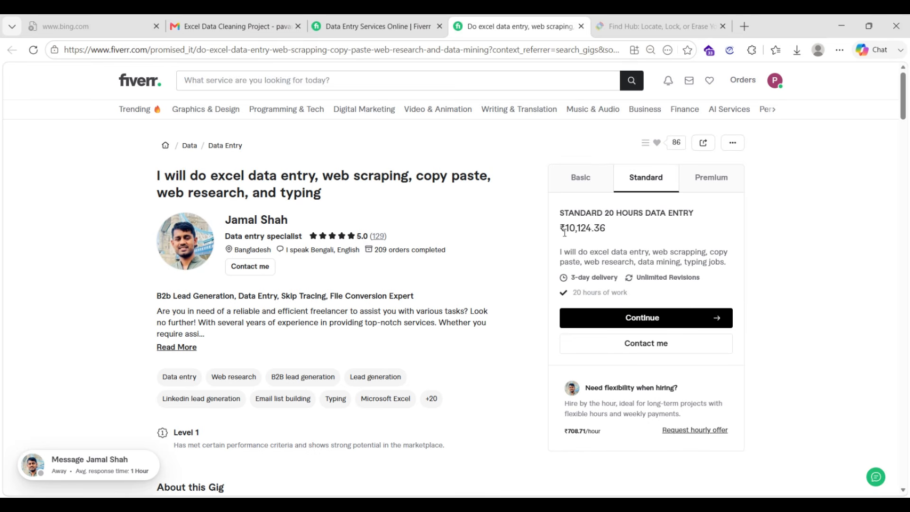
drag(560, 230, 619, 278)
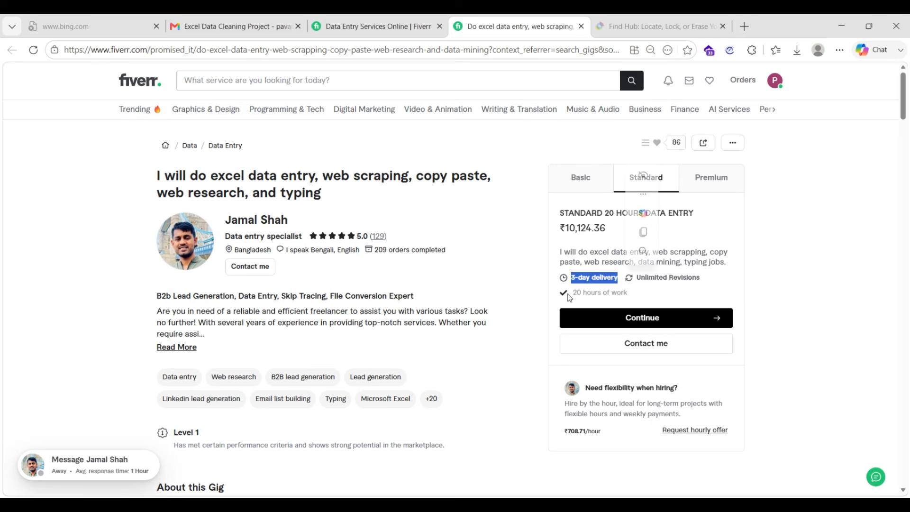
drag(571, 294, 630, 295)
click(737, 291)
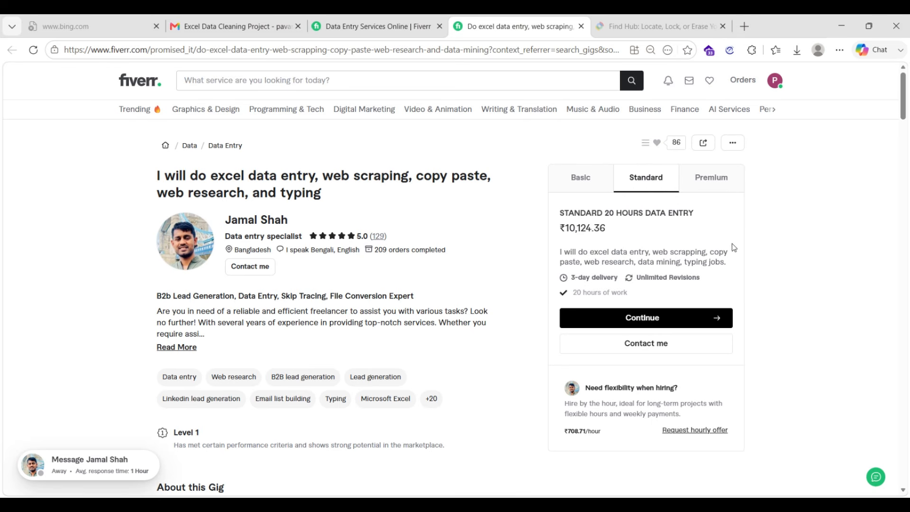
click(701, 190)
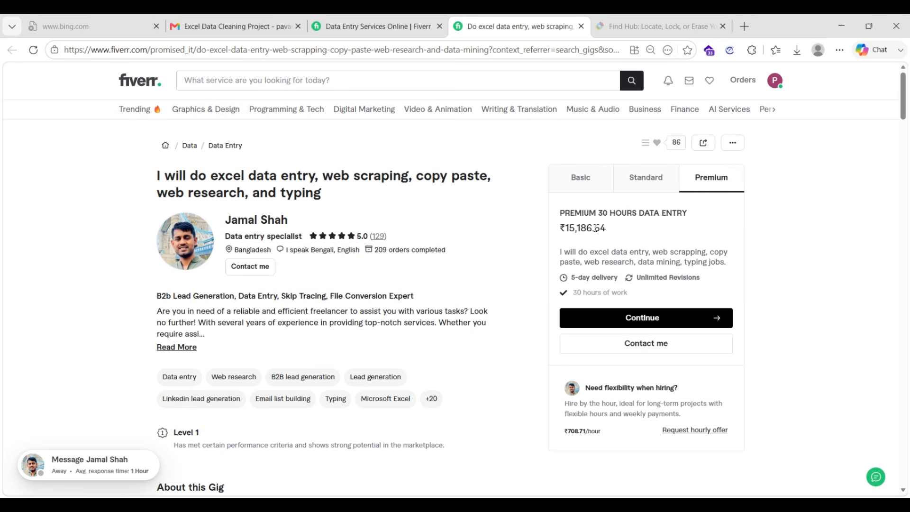
drag(595, 228, 561, 228)
click(672, 277)
Read the seller's service description and the package comparison table further down the gig page
drag(153, 296, 221, 355)
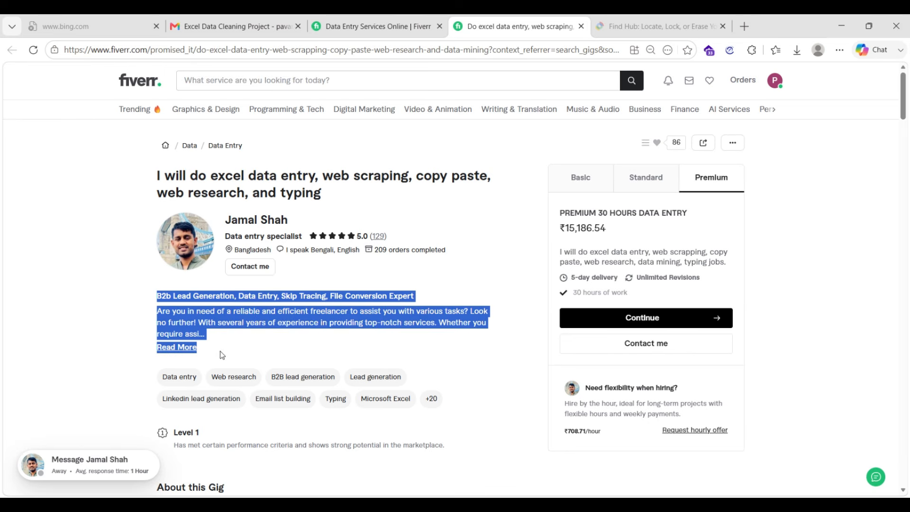
click(490, 374)
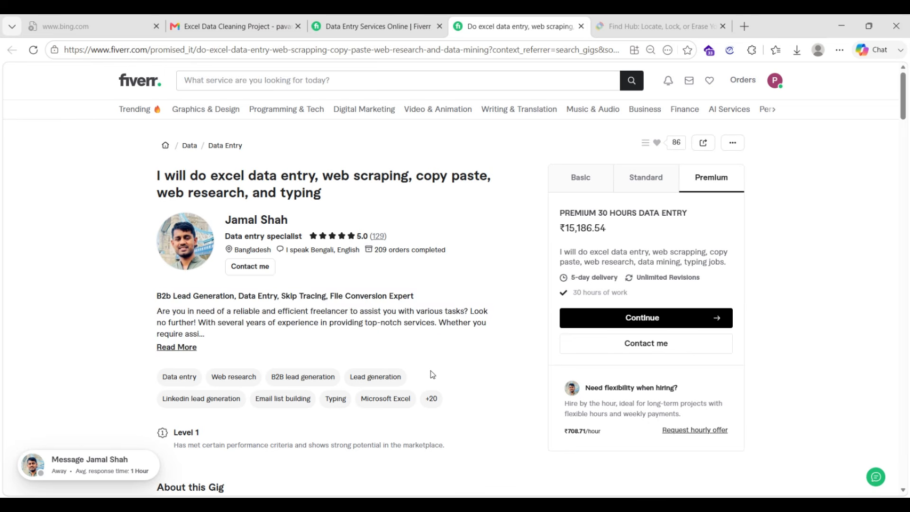
scroll(413, 360, down, 5)
scroll(682, 293, up, 5)
scroll(550, 258, down, 10)
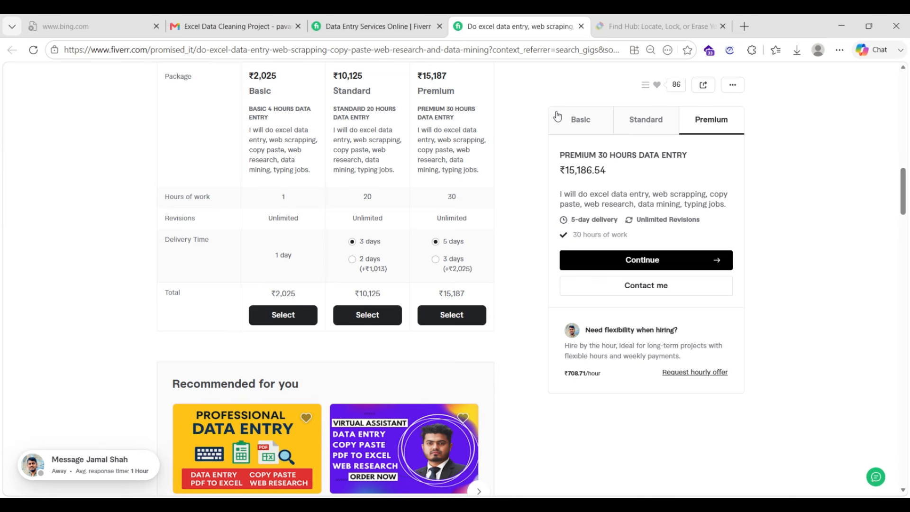
Switch to the Excel Data Cleaning Project email in Gmail and read its project requirements through to the attached file
click(222, 27)
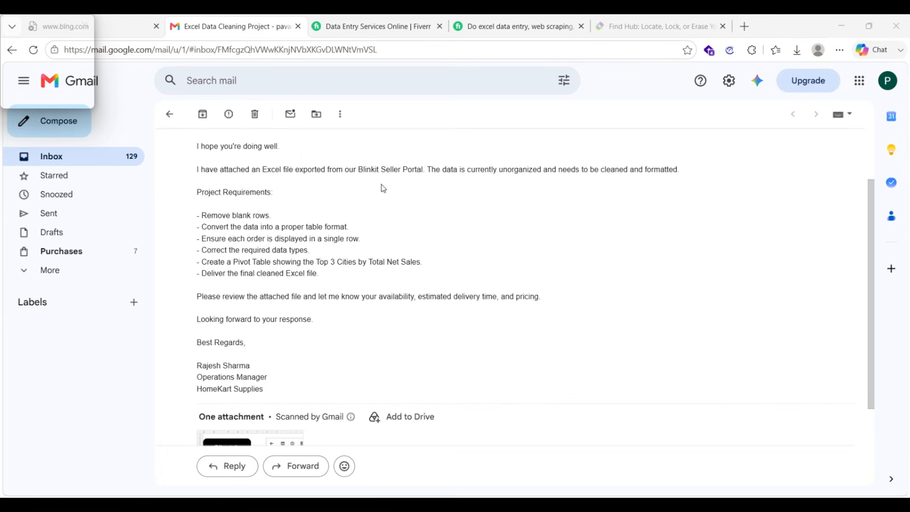
drag(357, 169, 428, 169)
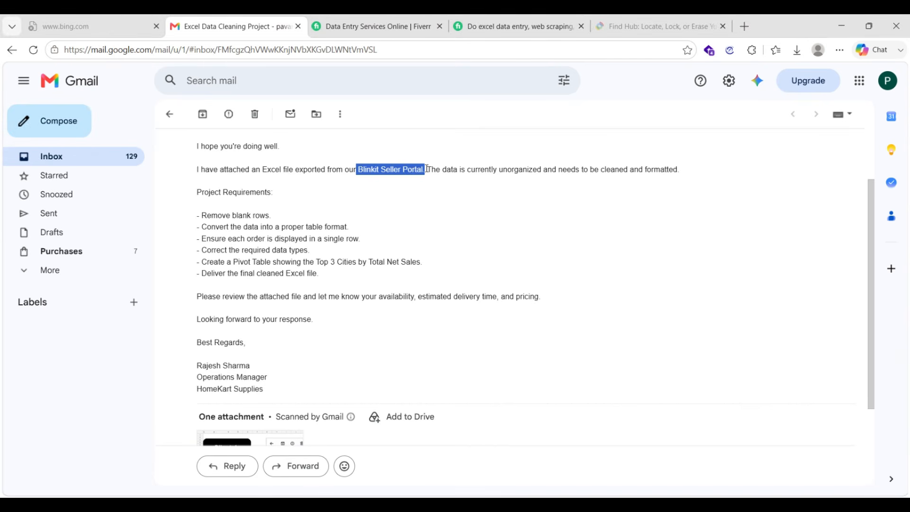
click(207, 198)
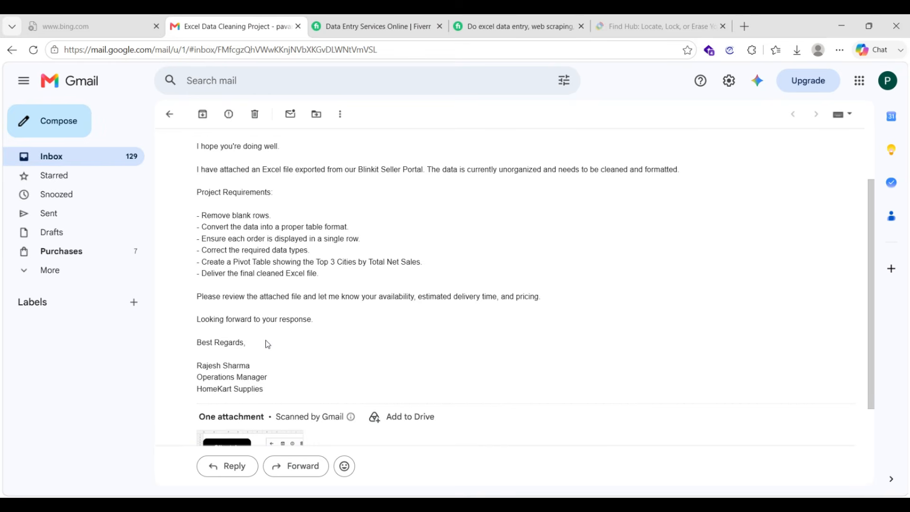
drag(422, 261, 311, 262)
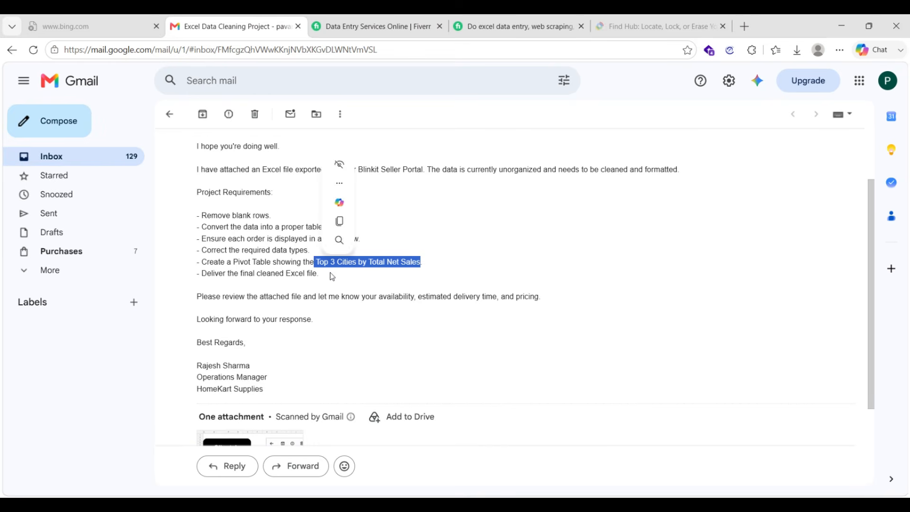
click(406, 284)
scroll(420, 342, down, 3)
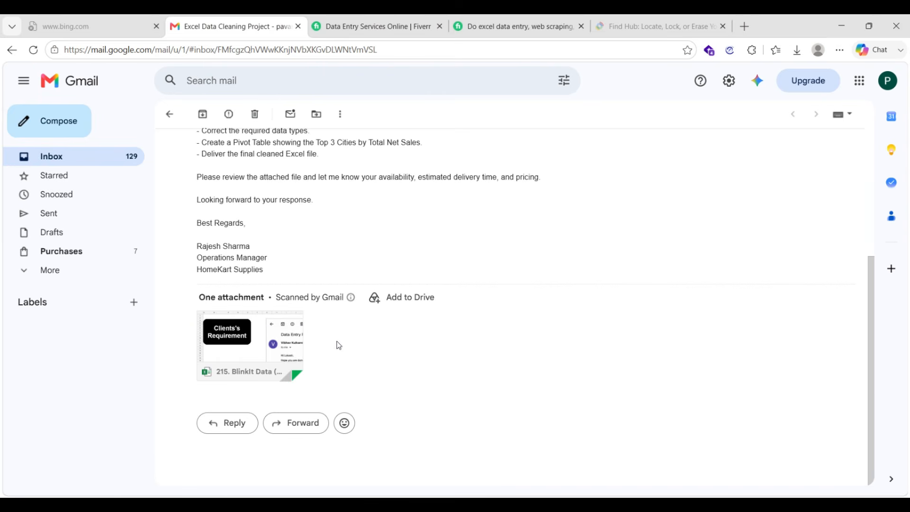
mouse_move(246, 325)
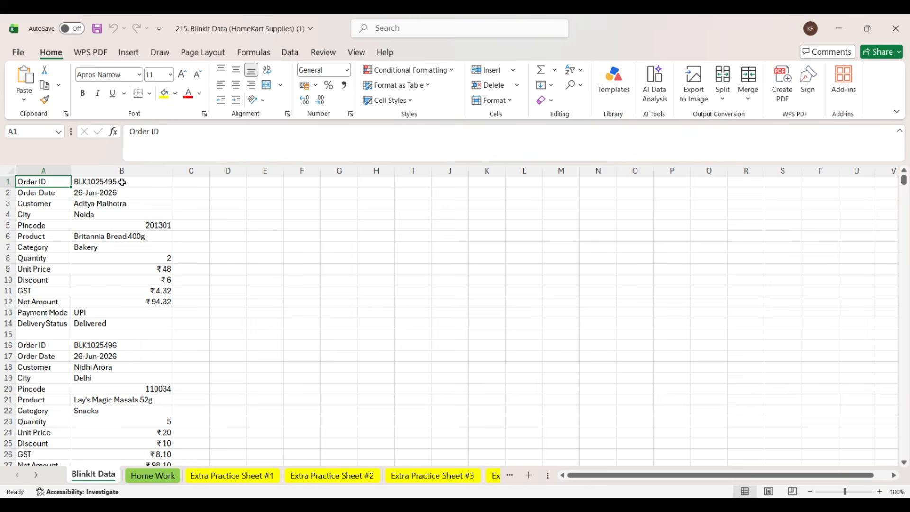
Look through the BlinkIt Data sheet in Excel from the first order down to the last row, and return to cell A1
scroll(107, 217, down, 20)
scroll(113, 308, up, 20)
click(59, 134)
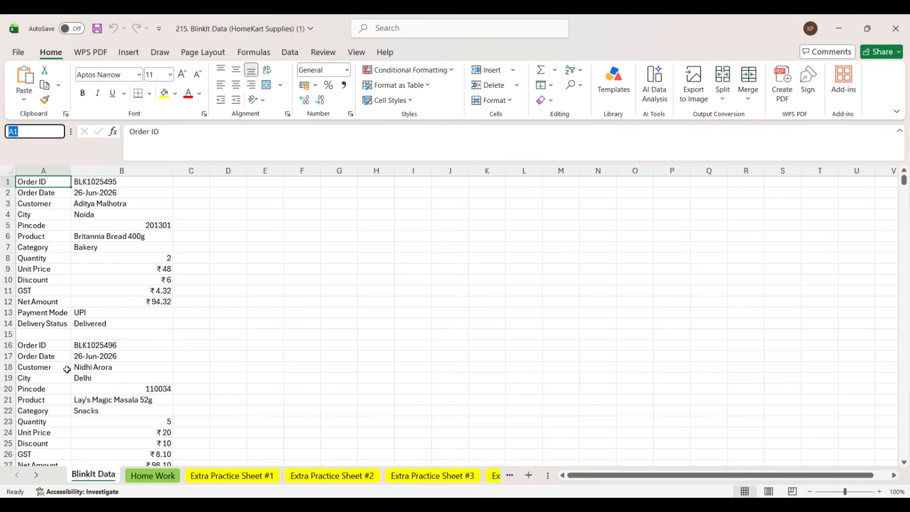
scroll(60, 344, down, 8)
scroll(61, 345, down, 20)
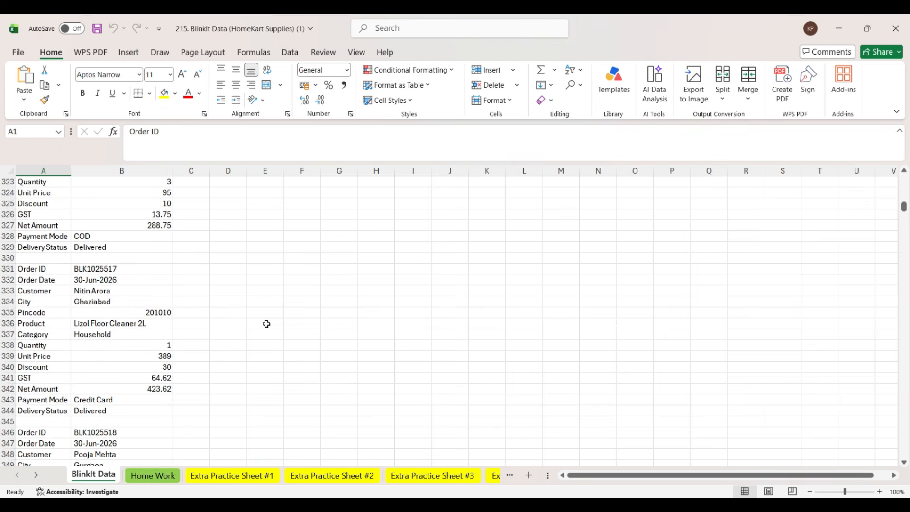
drag(904, 214, 908, 474)
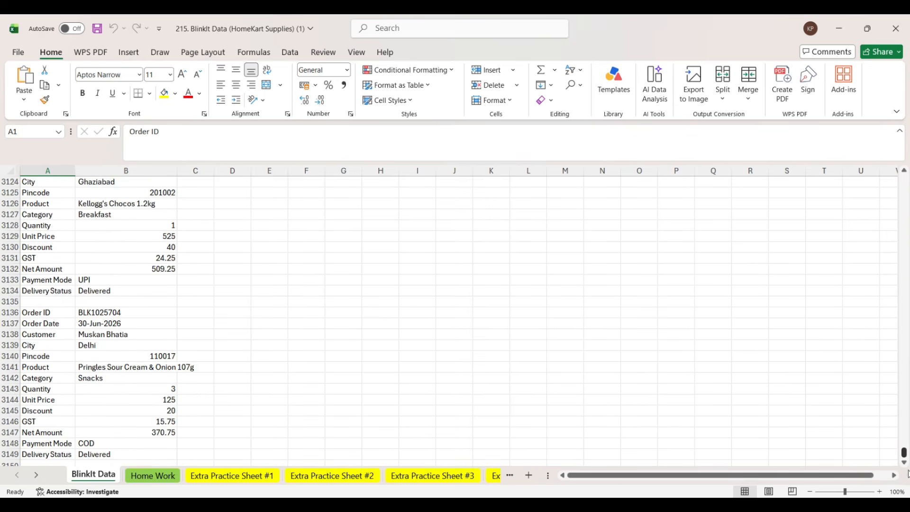
scroll(407, 399, down, 15)
key(ctrl+Home)
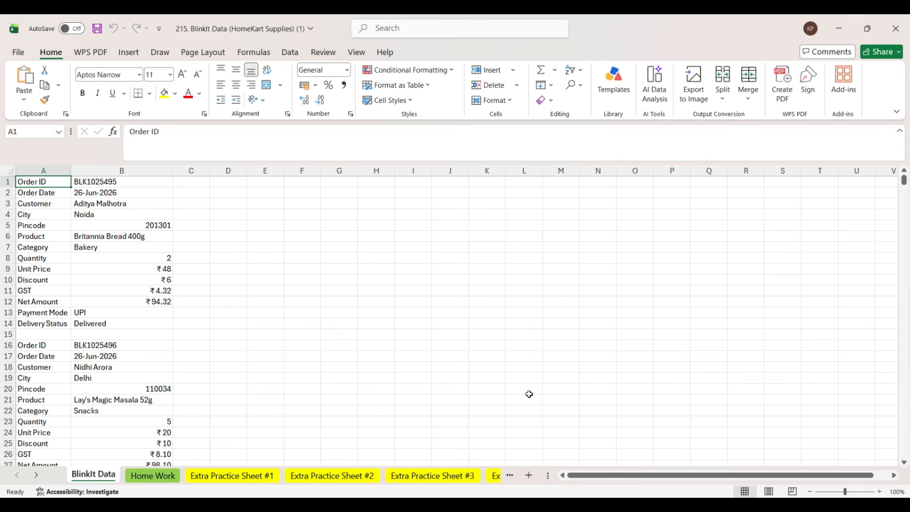
Examine the first two order blocks in columns A and B, starting at A1 and A16
click(259, 213)
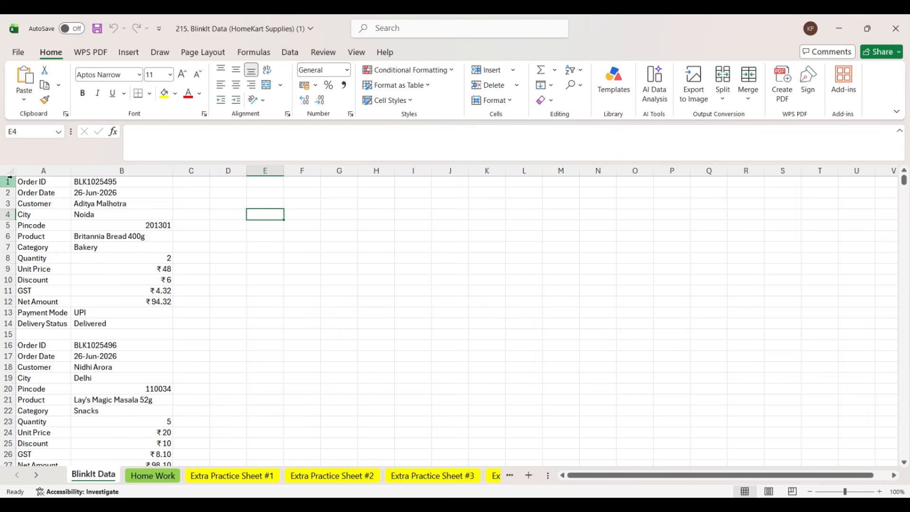
drag(27, 183, 159, 326)
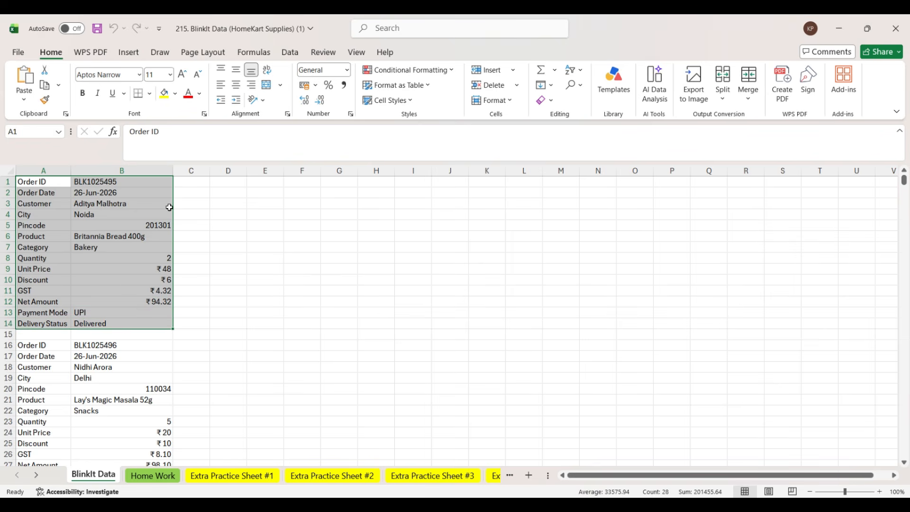
scroll(94, 284, down, 3)
click(27, 258)
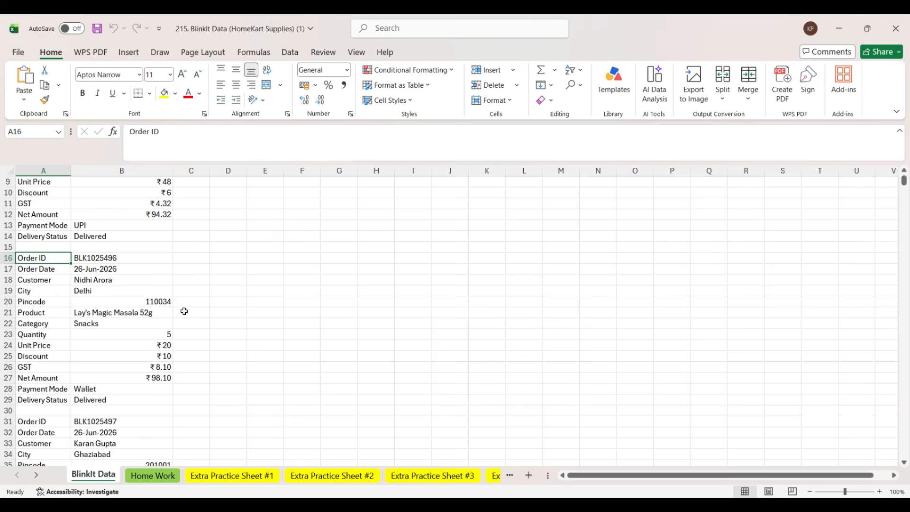
scroll(124, 304, up, 3)
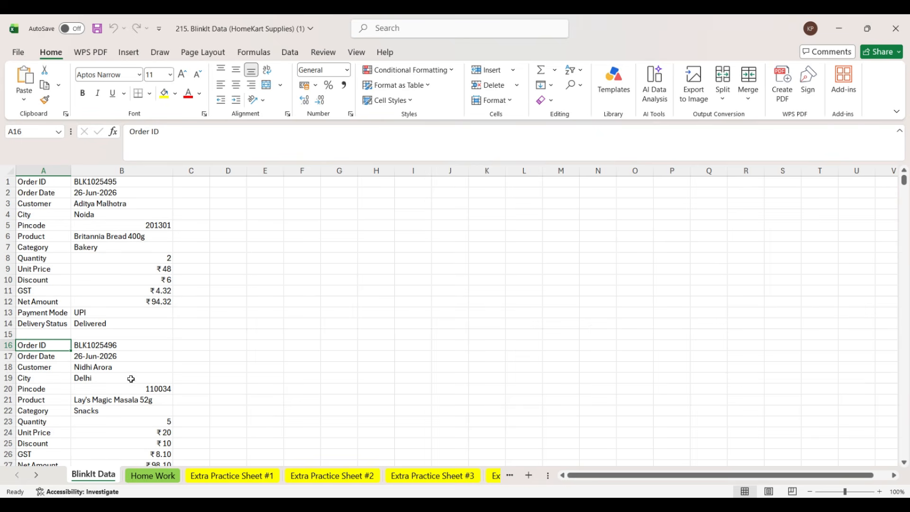
Inspect the blank rows separating the order blocks, such as rows 15, 45 and 90
scroll(121, 379, down, 8)
click(25, 408)
click(48, 421)
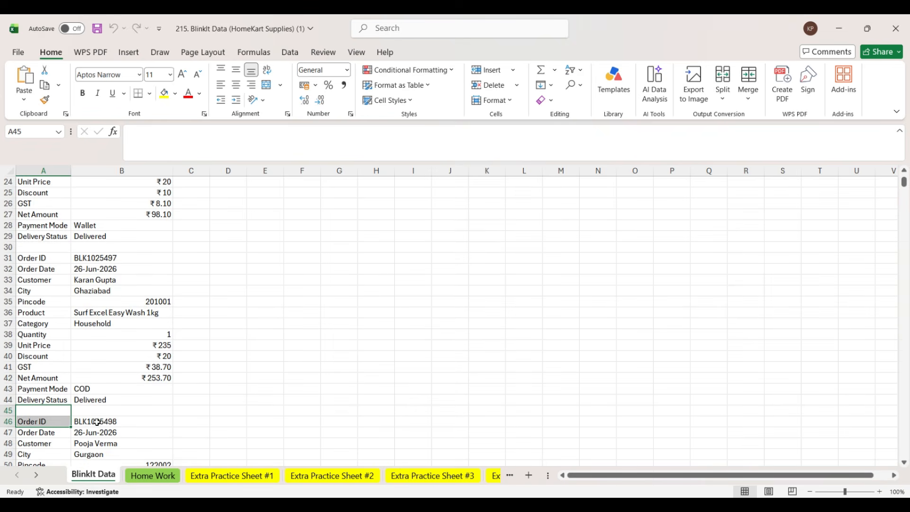
click(105, 410)
click(120, 432)
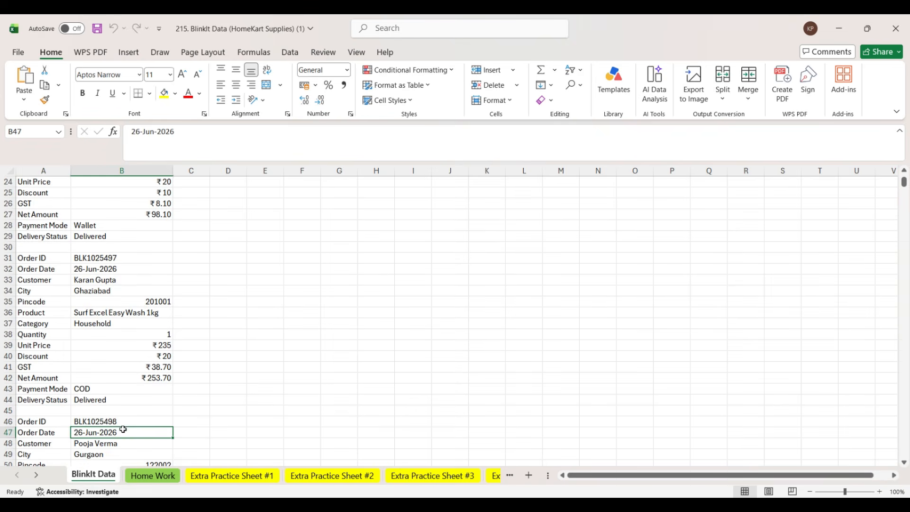
scroll(123, 429, down, 15)
click(51, 399)
scroll(66, 417, down, 6)
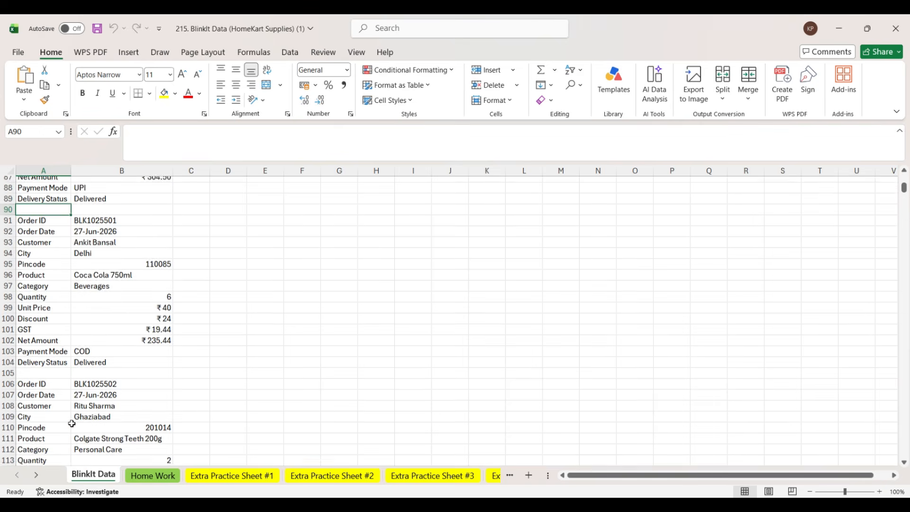
scroll(71, 423, down, 2)
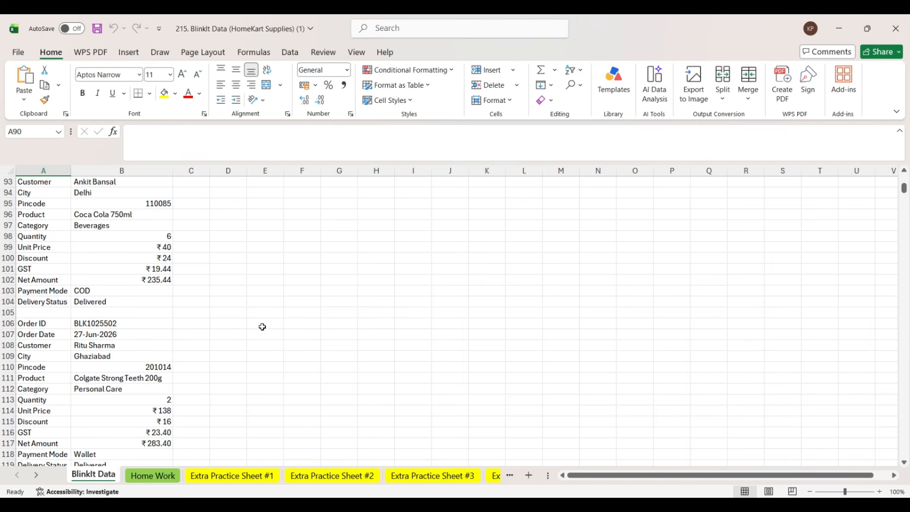
scroll(262, 326, up, 20)
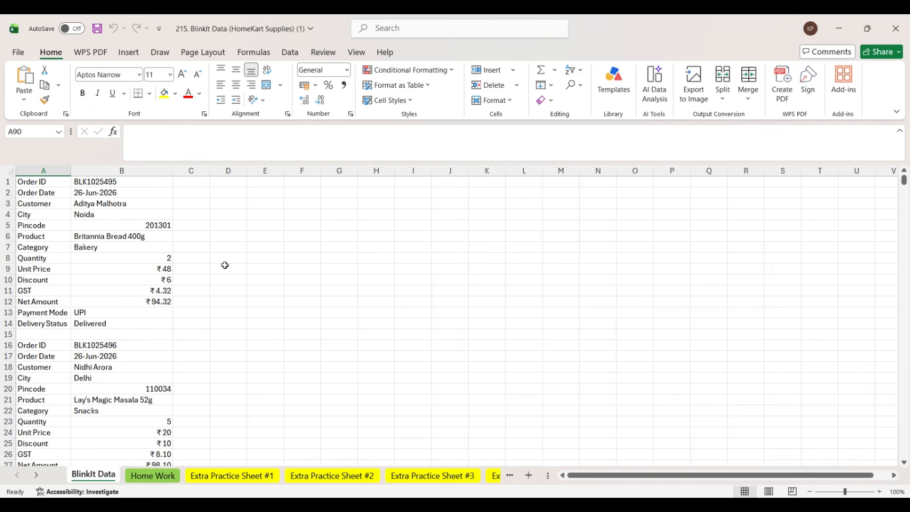
drag(28, 335, 133, 332)
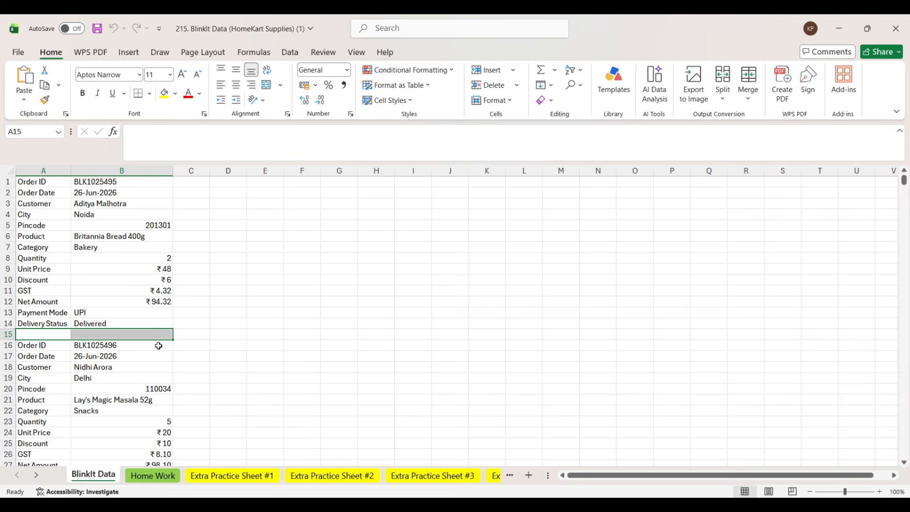
click(227, 344)
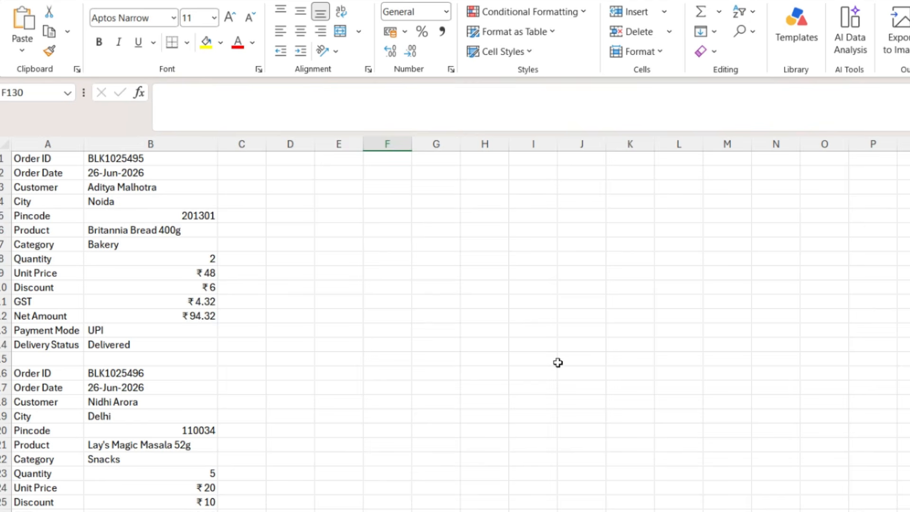
Select all blank cells between the order blocks using Go To Special with the Blanks option
key(ctrl+g)
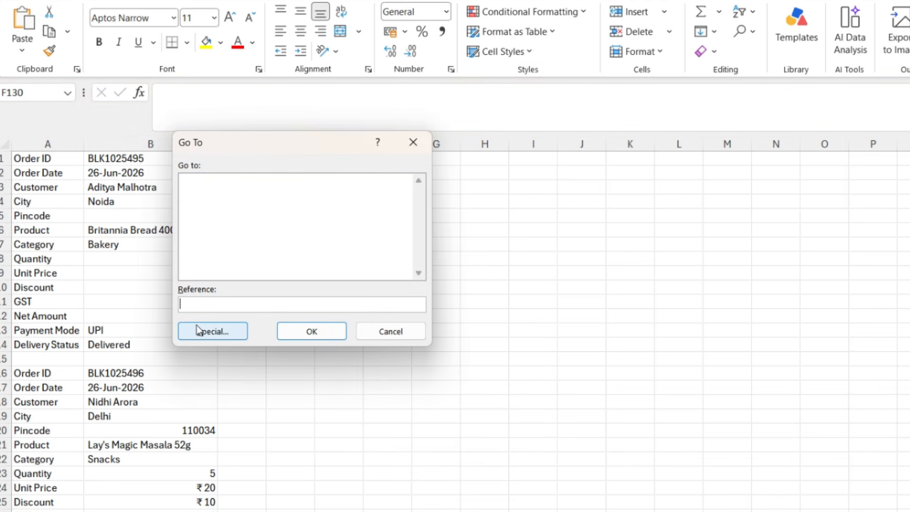
click(212, 332)
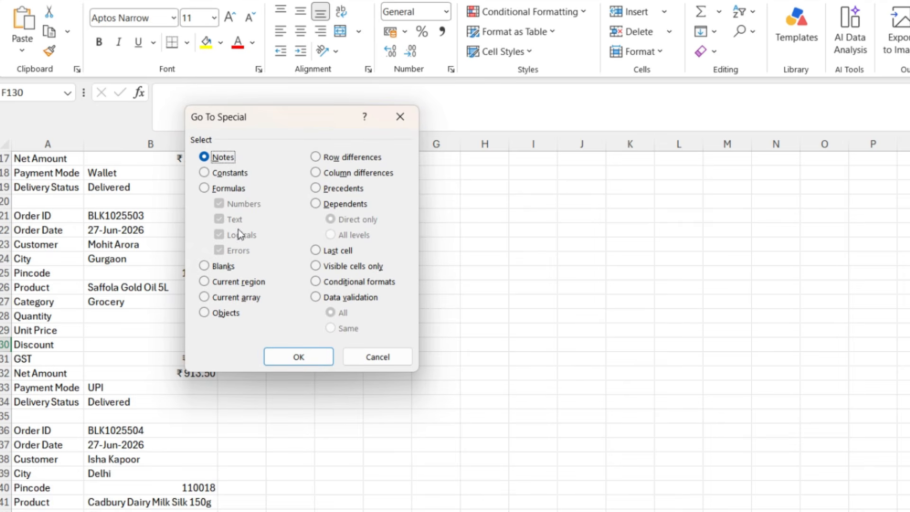
click(209, 268)
click(299, 357)
scroll(173, 331, down, 20)
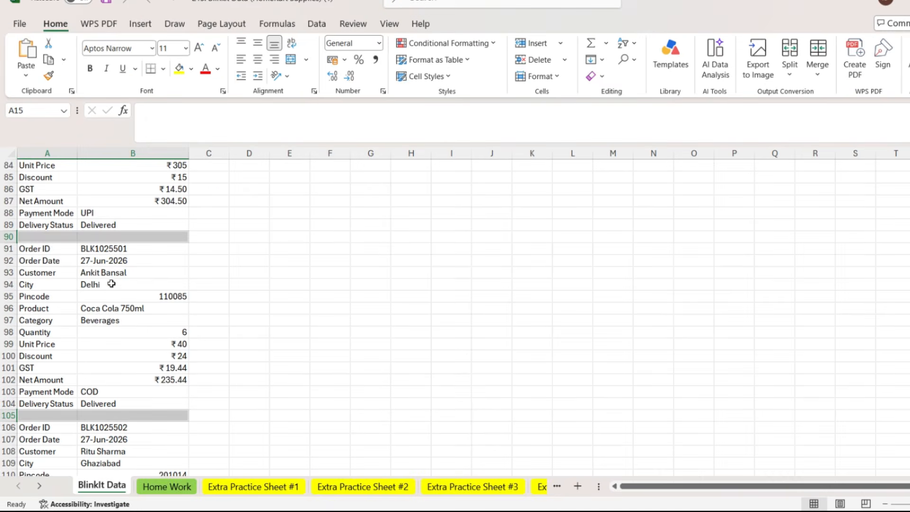
scroll(152, 308, up, 20)
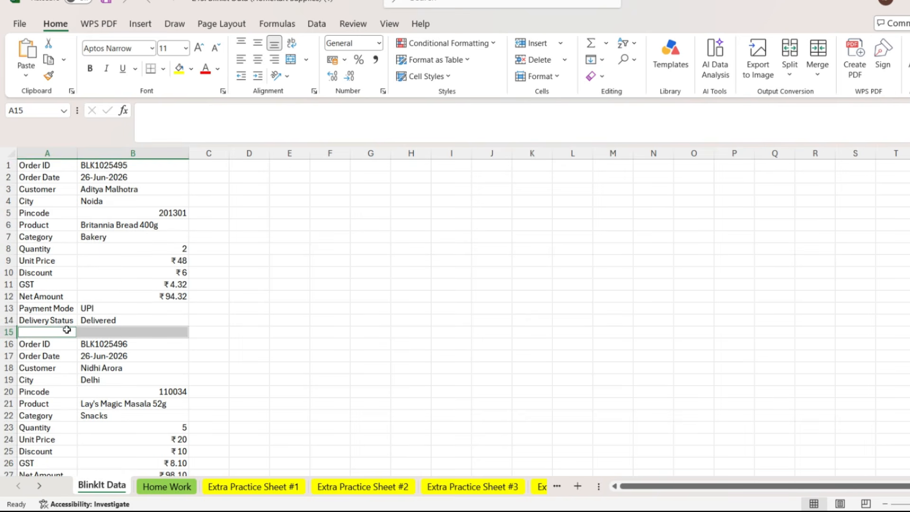
Delete the entire rows of the selected blank cells
right_click(115, 333)
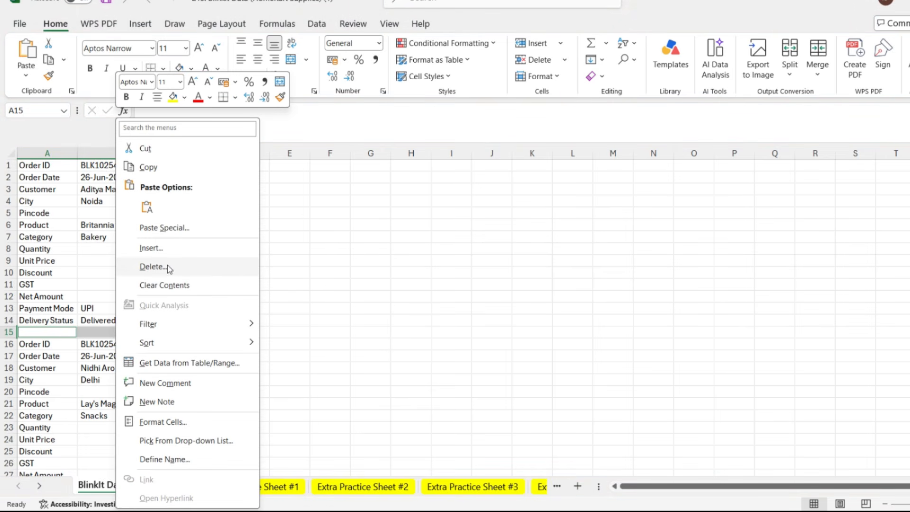
click(153, 267)
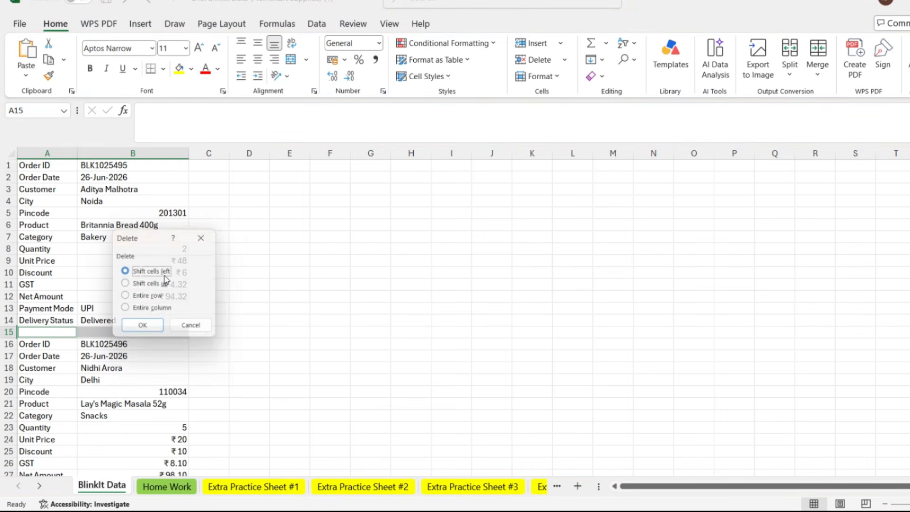
click(133, 300)
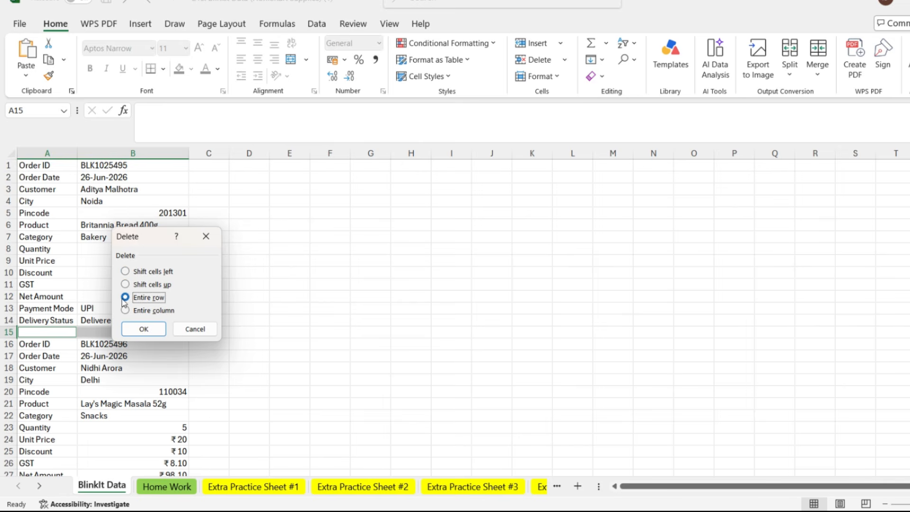
click(146, 328)
Check the order data from the first blocks down to the final orders for leftover blank rows
scroll(119, 332, down, 15)
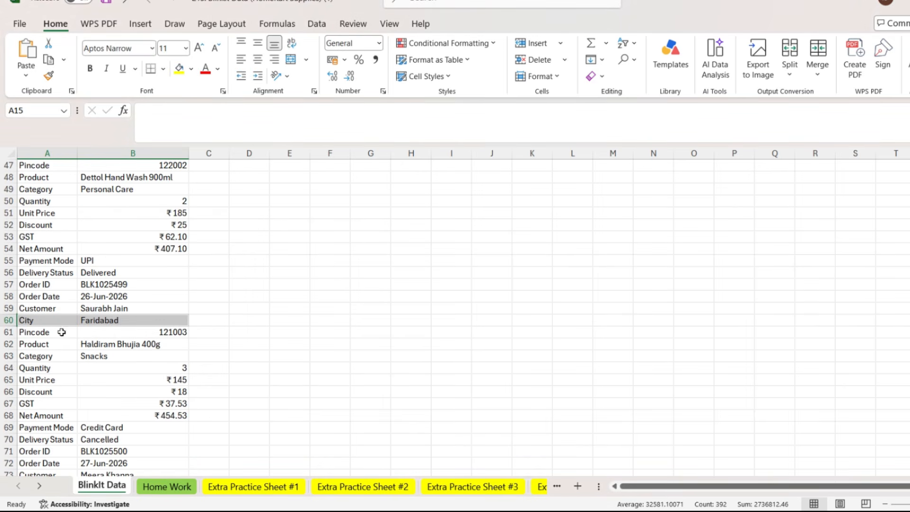
scroll(164, 414, down, 15)
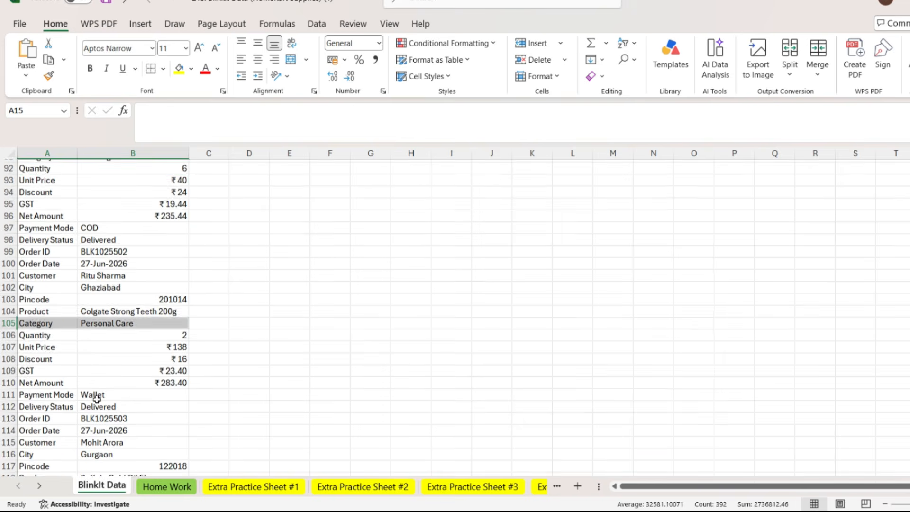
scroll(342, 299, down, 8)
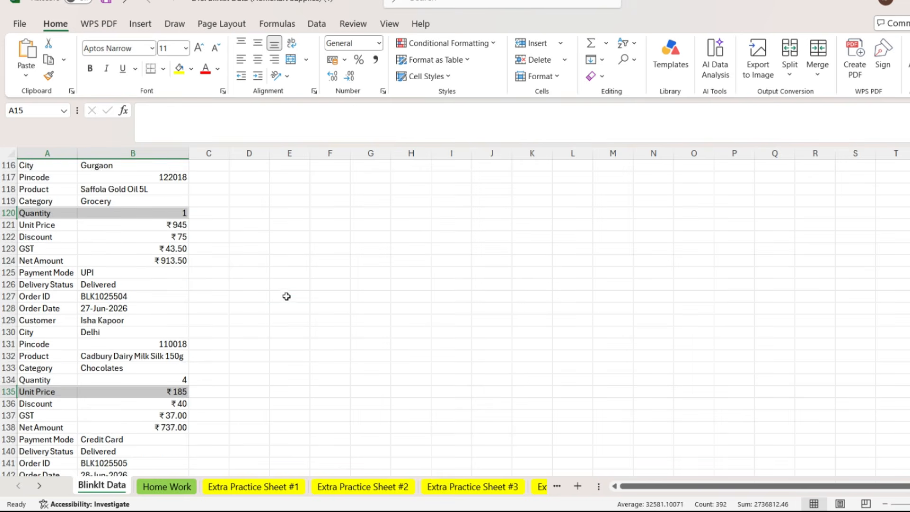
key(ctrl+Home)
key(ctrl+shift+End)
click(42, 166)
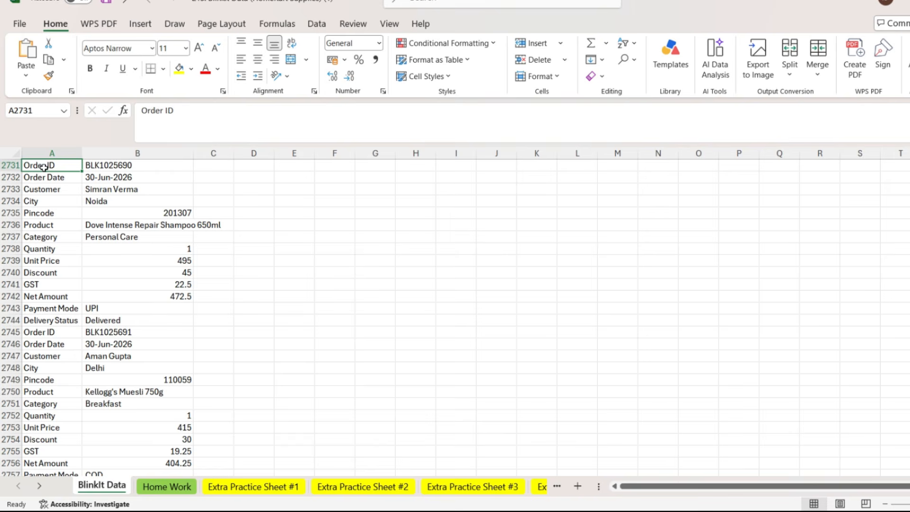
Convert the full data range A1:B2940 into an Excel table, with the option for existing headers turned off
key(ctrl+a)
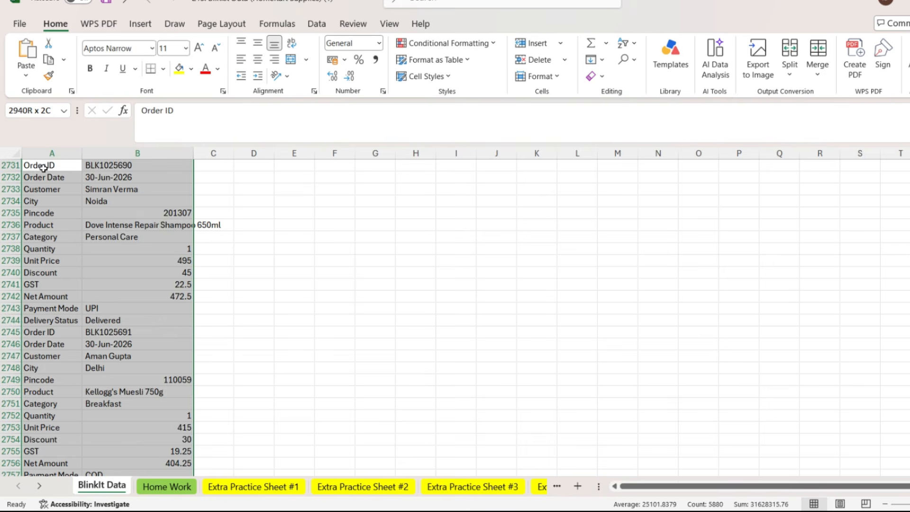
scroll(126, 163, down, 20)
scroll(133, 366, down, 20)
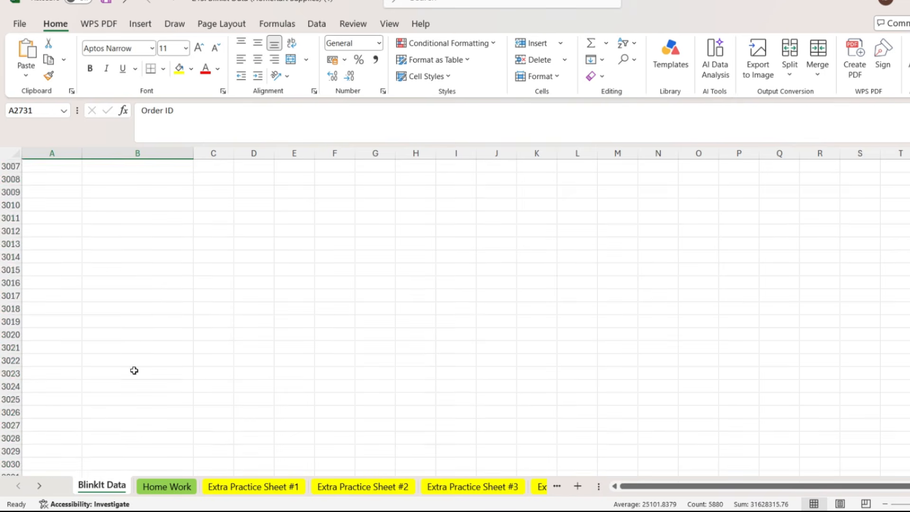
scroll(128, 331, up, 20)
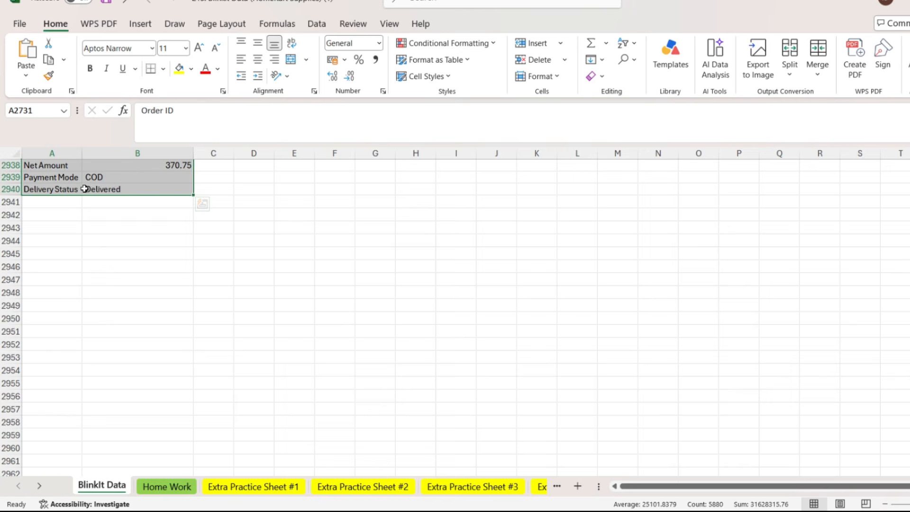
scroll(88, 185, up, 20)
scroll(112, 184, up, 20)
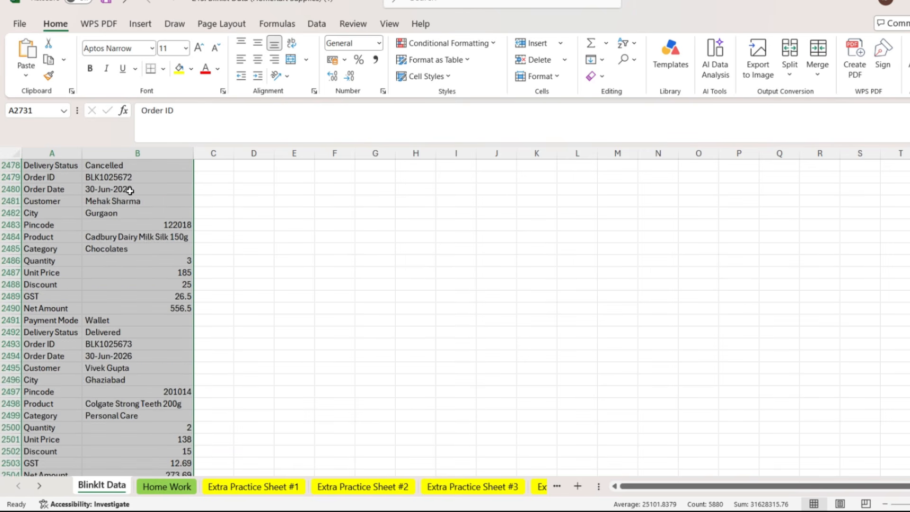
scroll(141, 210, up, 20)
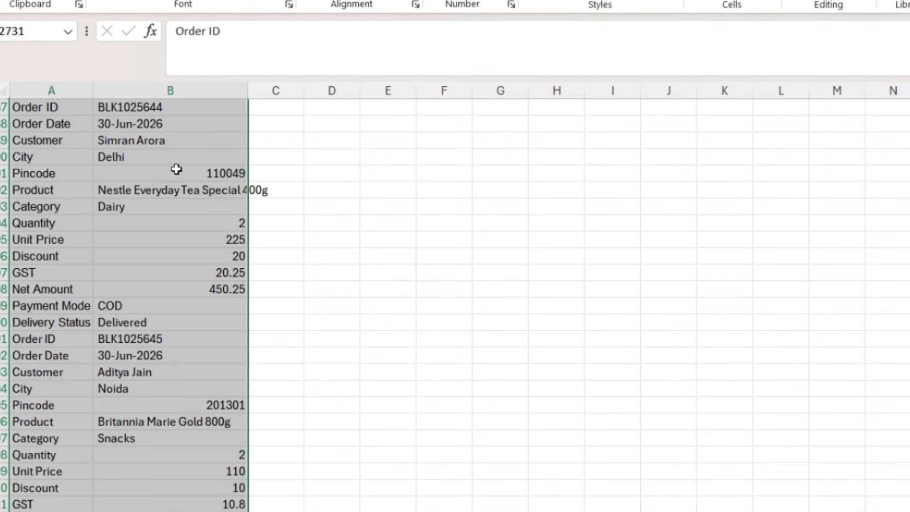
scroll(177, 169, down, 20)
key(ctrl+t)
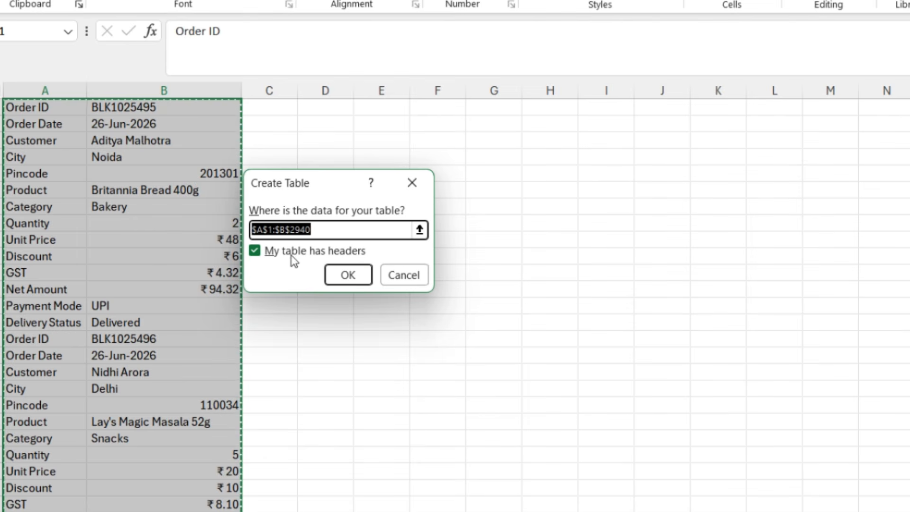
click(254, 255)
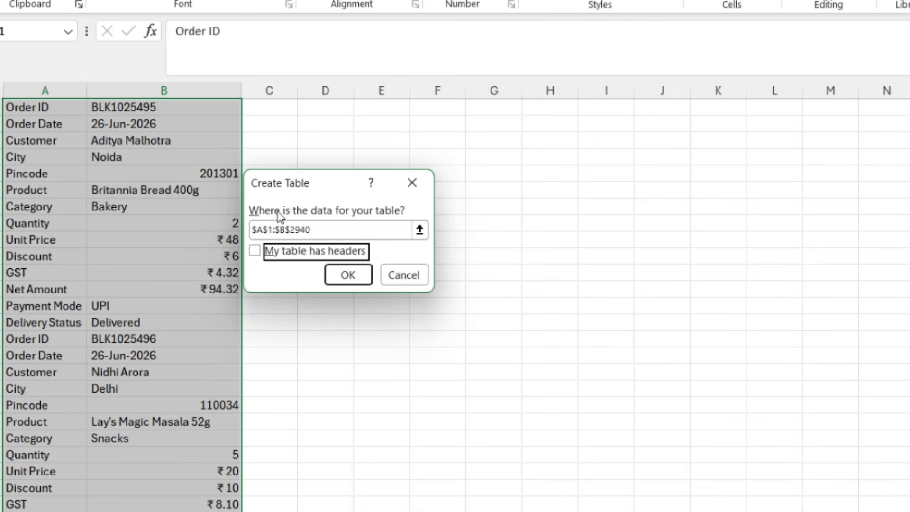
click(346, 274)
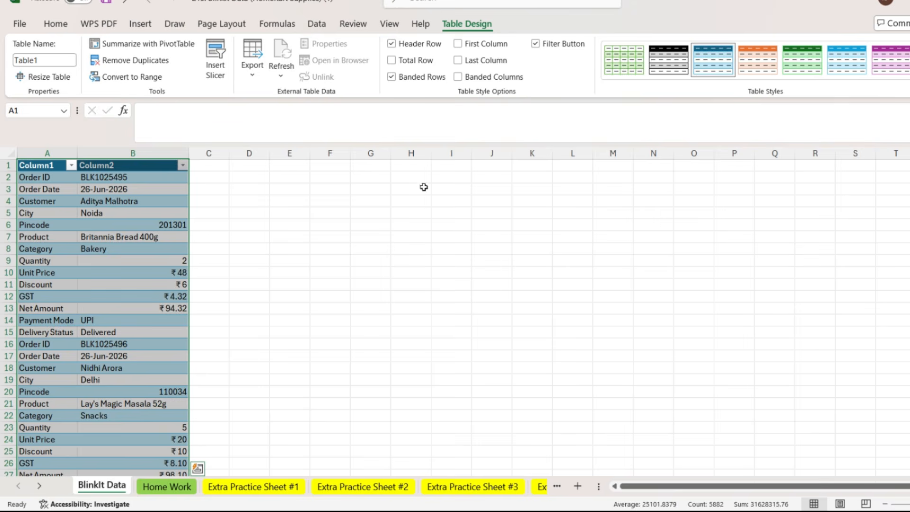
click(382, 157)
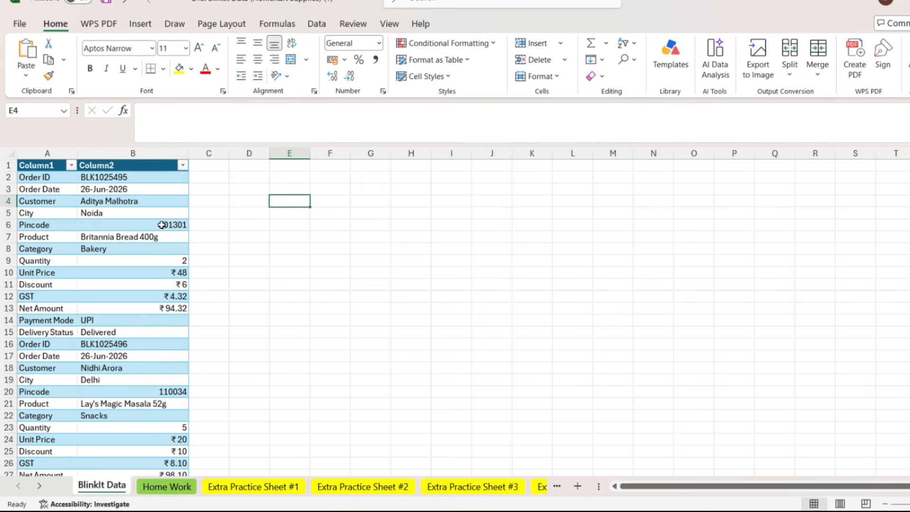
Load the two-column order table into the Power Query Editor
key(ctrl+a)
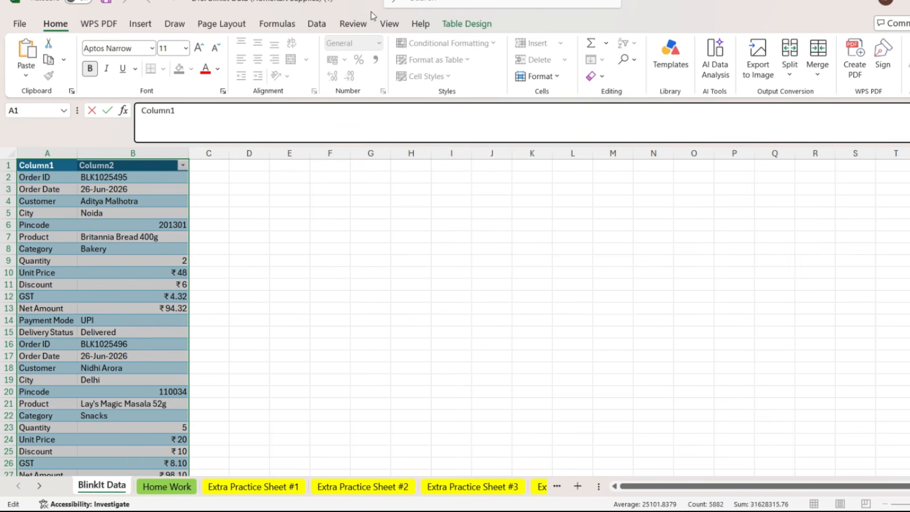
click(317, 24)
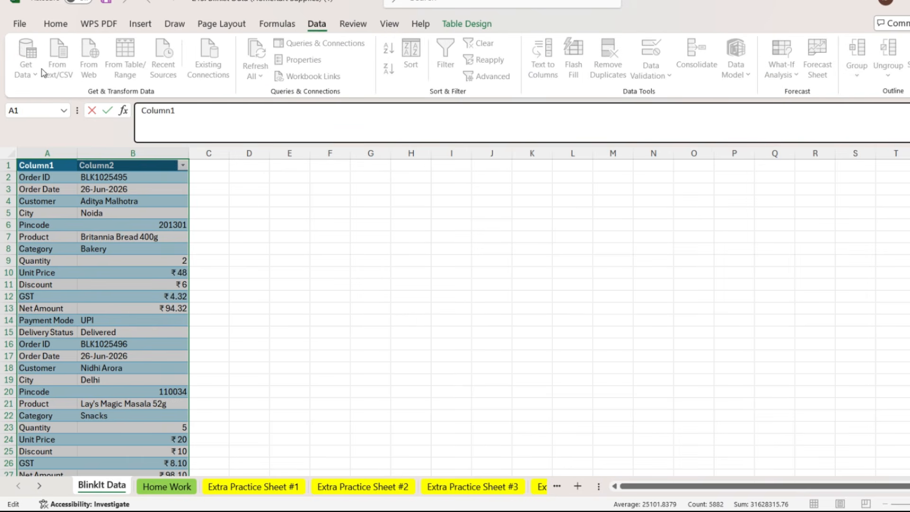
key(Tab)
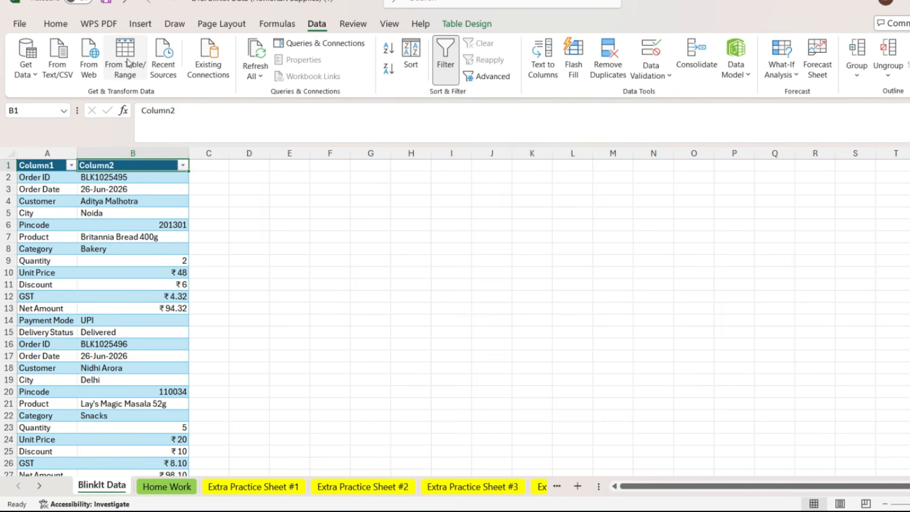
click(127, 64)
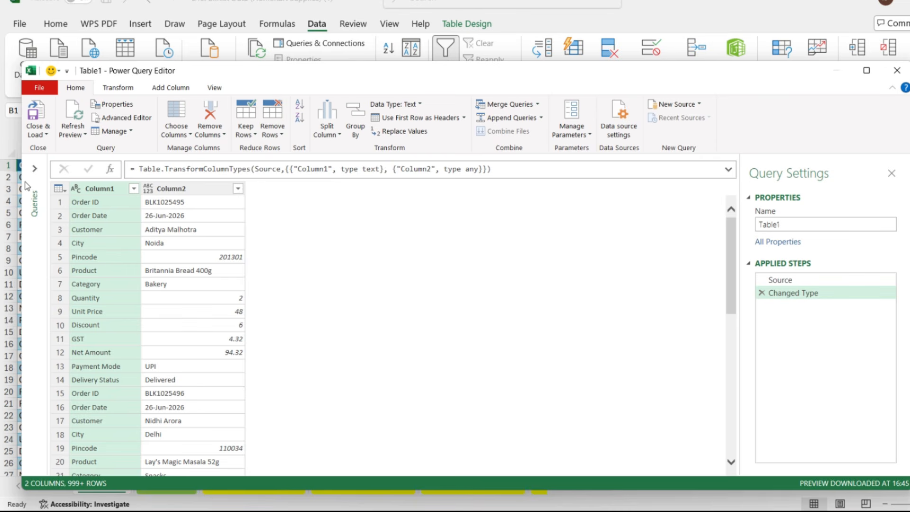
Rename the query's Column1 to "Field" and Column2 to "value"
double_click(109, 189)
text(FIELD)
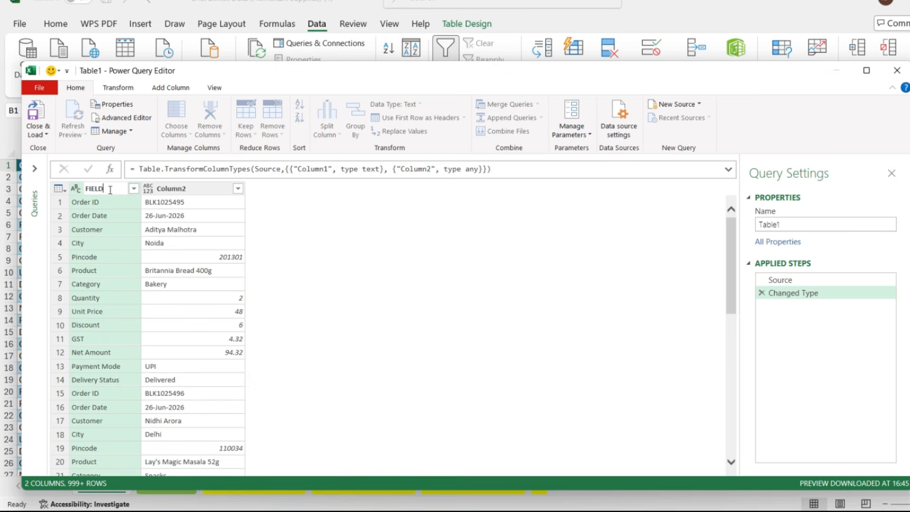
key(Return)
double_click(184, 188)
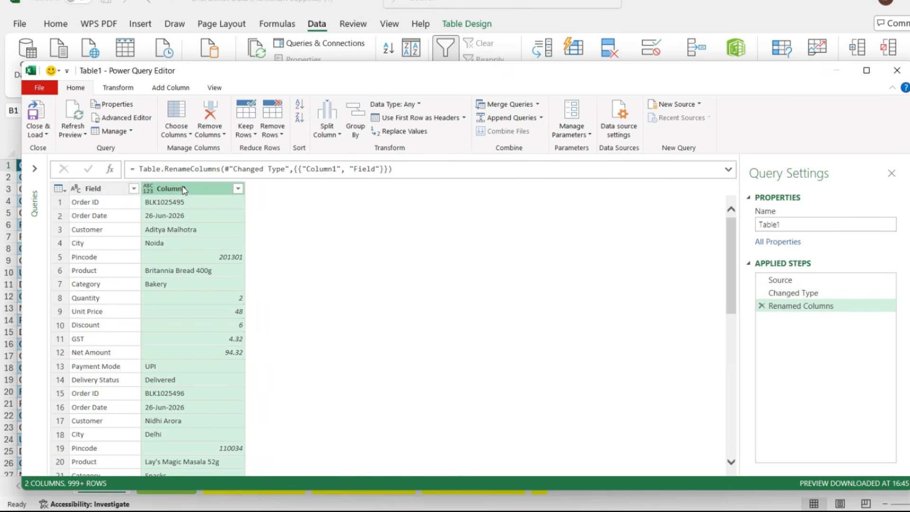
text(value)
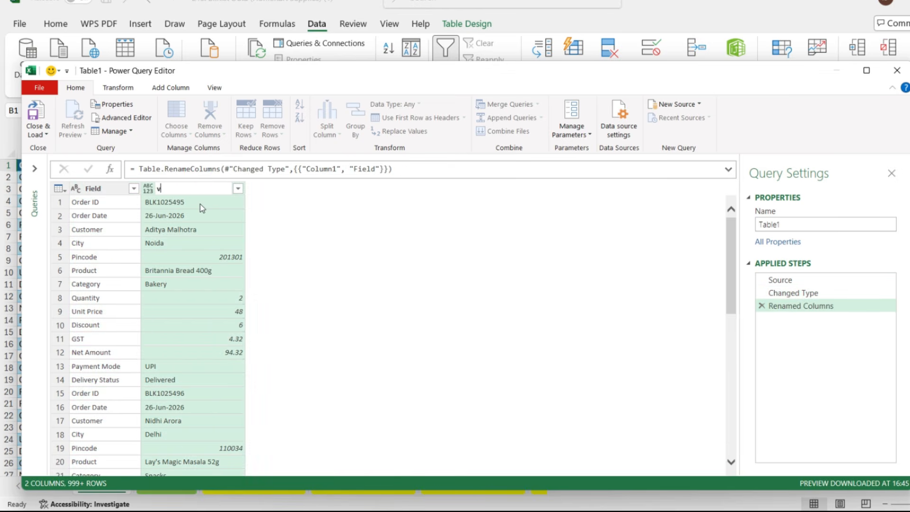
key(Return)
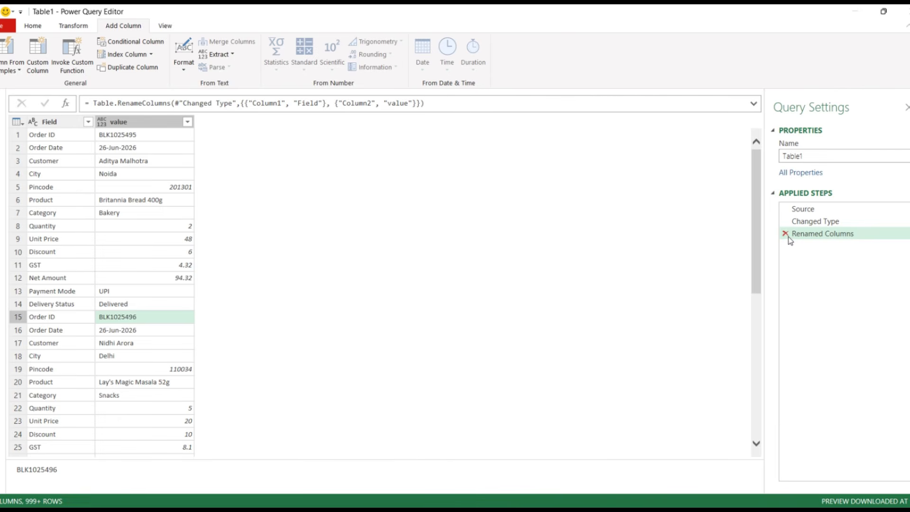
Add an index column starting from 0 and move it in front of the Field column
scroll(95, 237, down, 20)
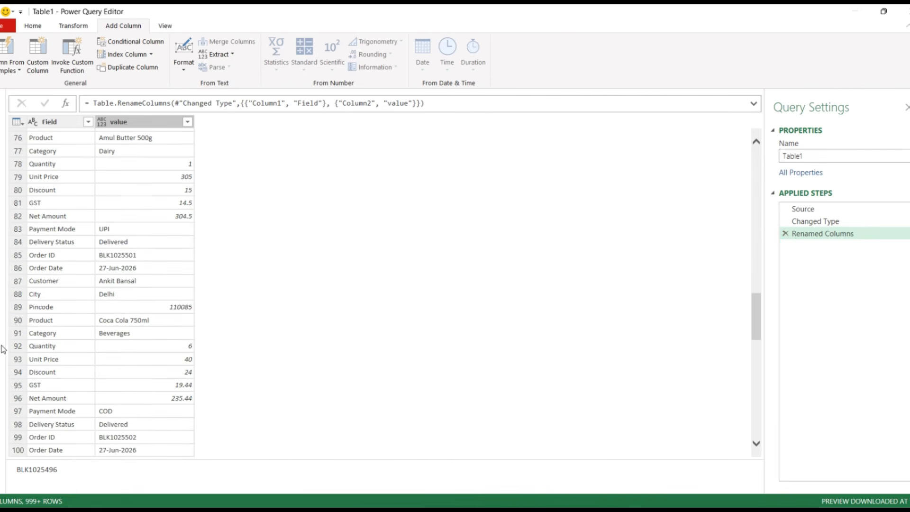
scroll(156, 183, up, 20)
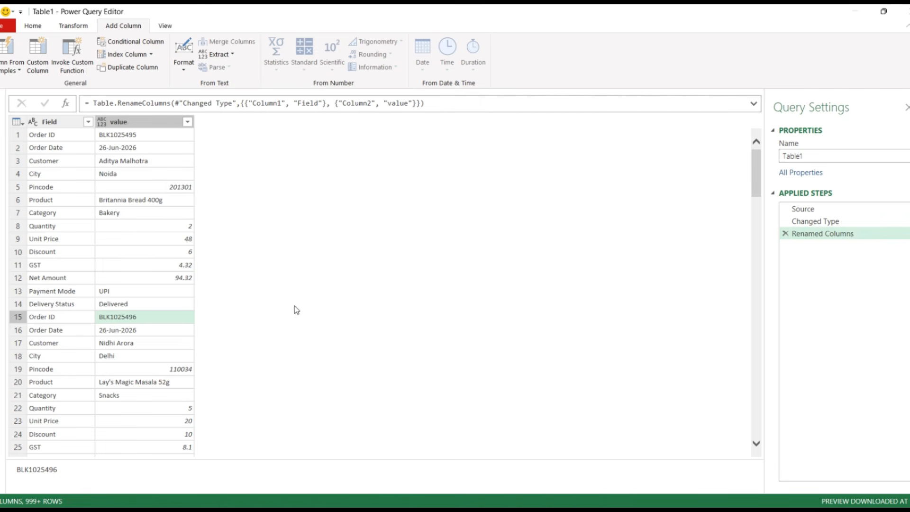
scroll(169, 337, down, 20)
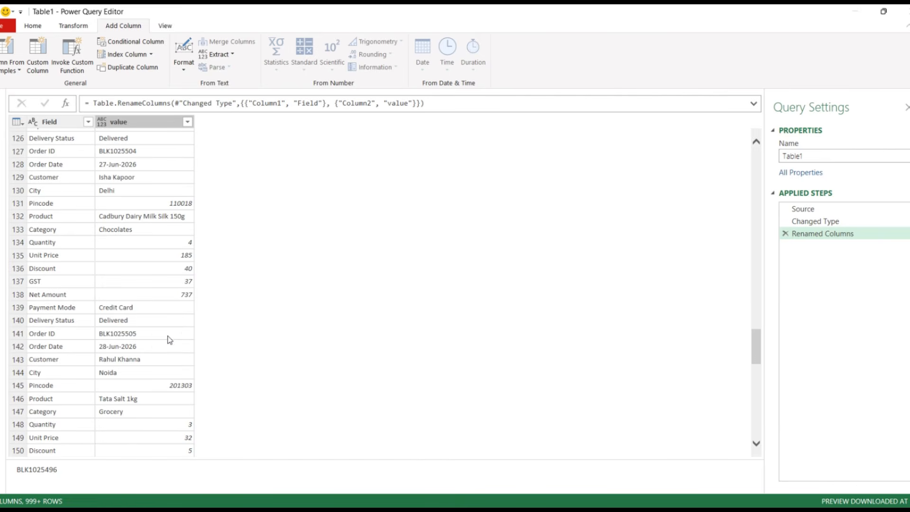
scroll(170, 339, down, 15)
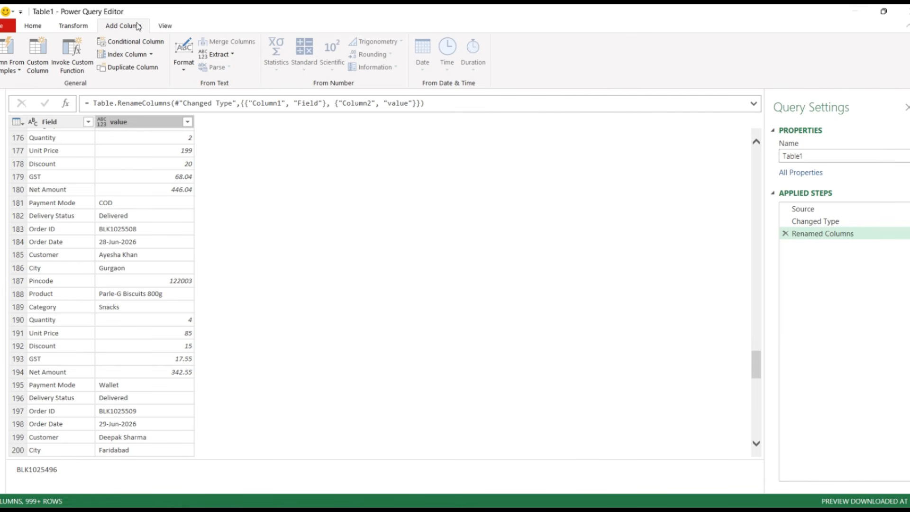
click(151, 55)
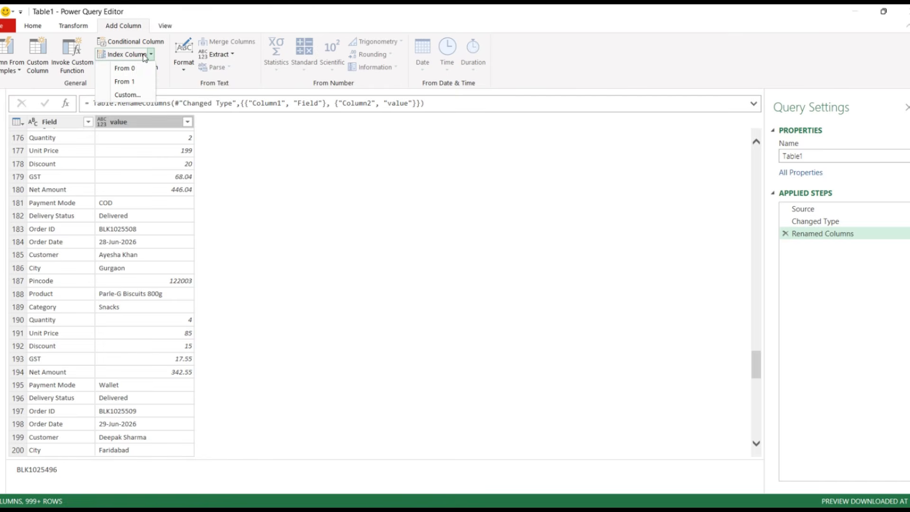
click(125, 69)
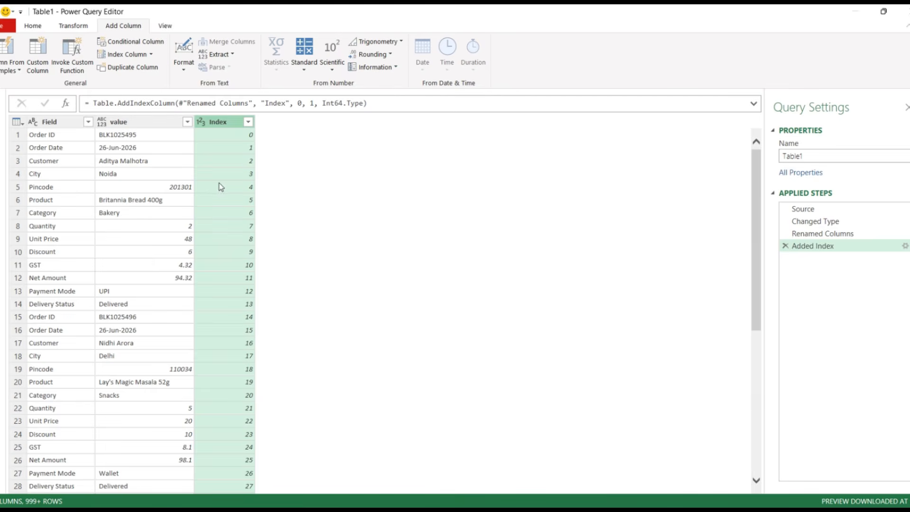
drag(215, 123, 41, 135)
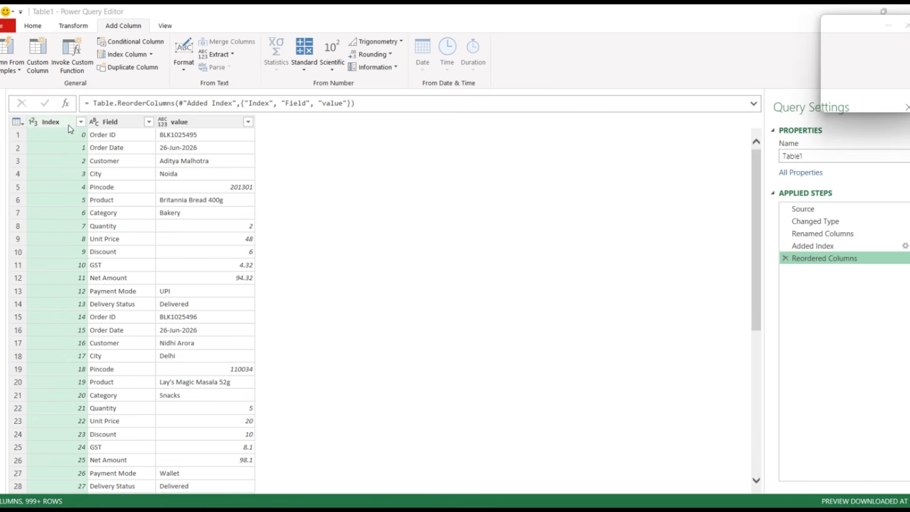
Examine the Field column to see at which rows each order's block of fields starts and ends
click(101, 135)
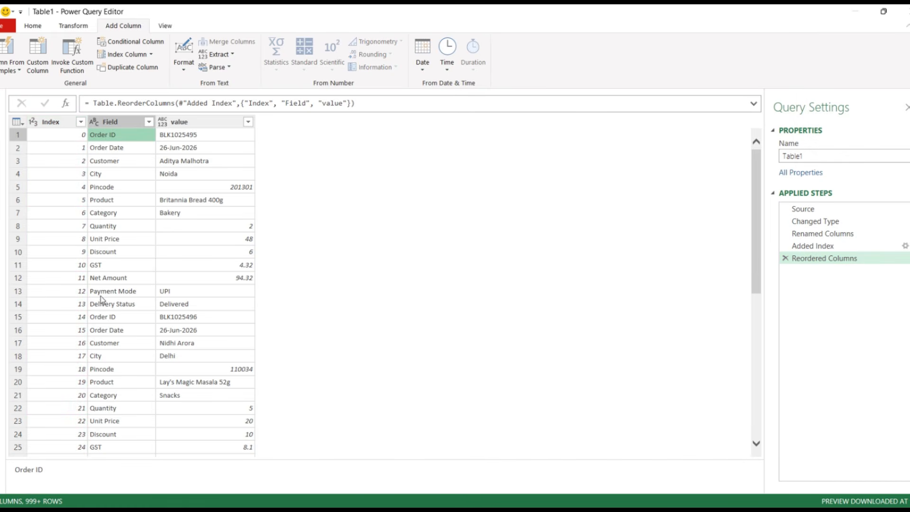
click(110, 306)
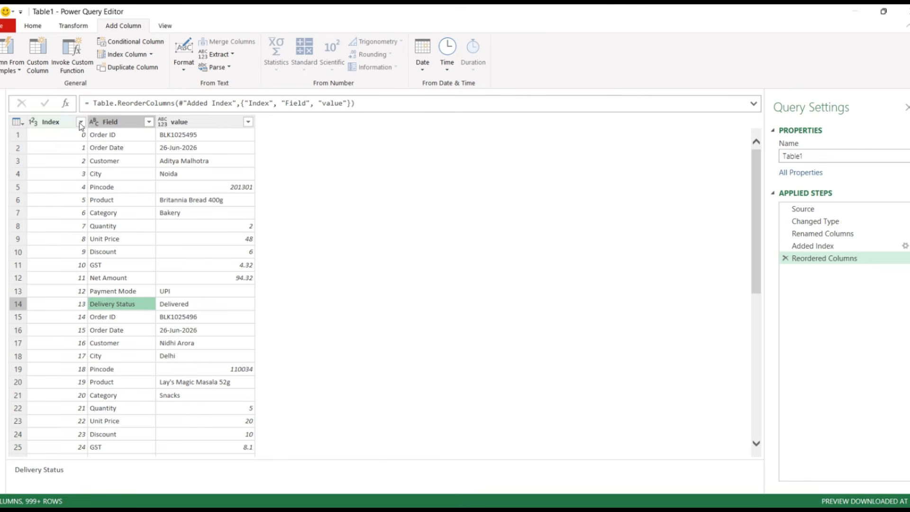
click(102, 316)
scroll(104, 278, down, 10)
click(103, 264)
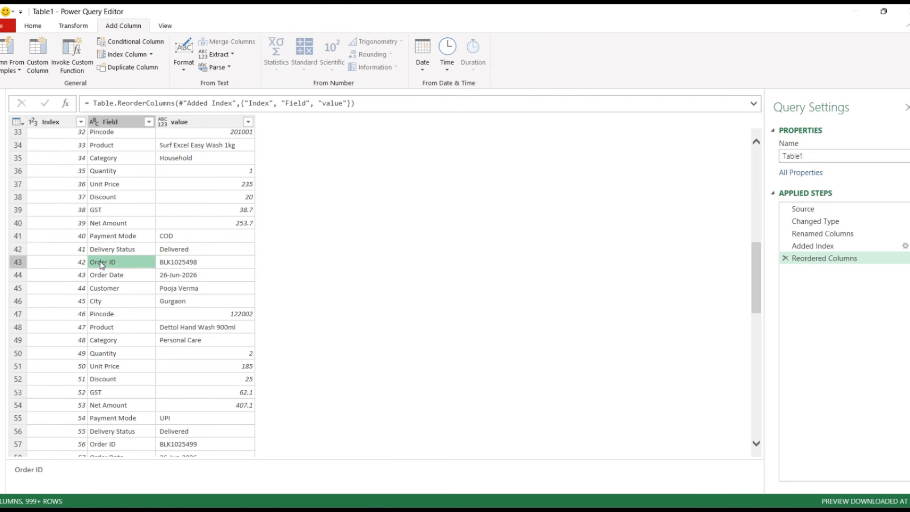
click(94, 432)
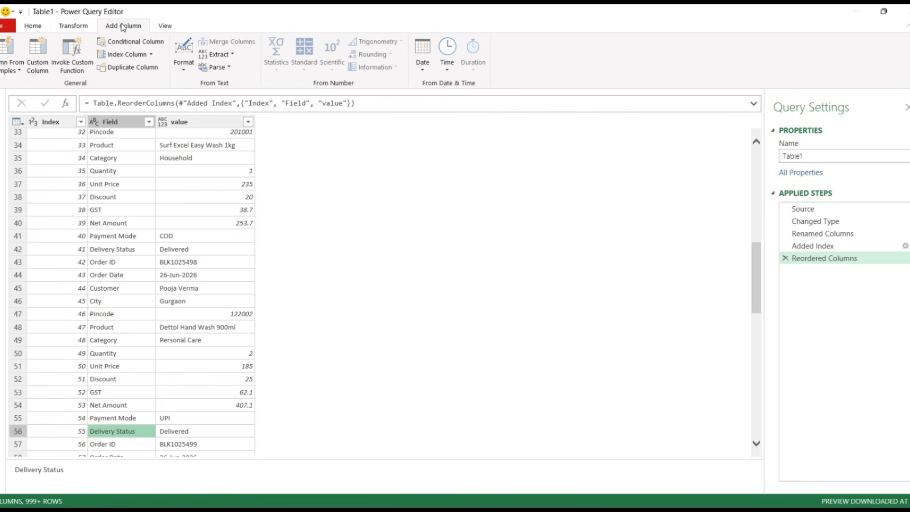
Add a custom column named "group" with the formula Number.IntegerDivide([Index],14)
click(37, 70)
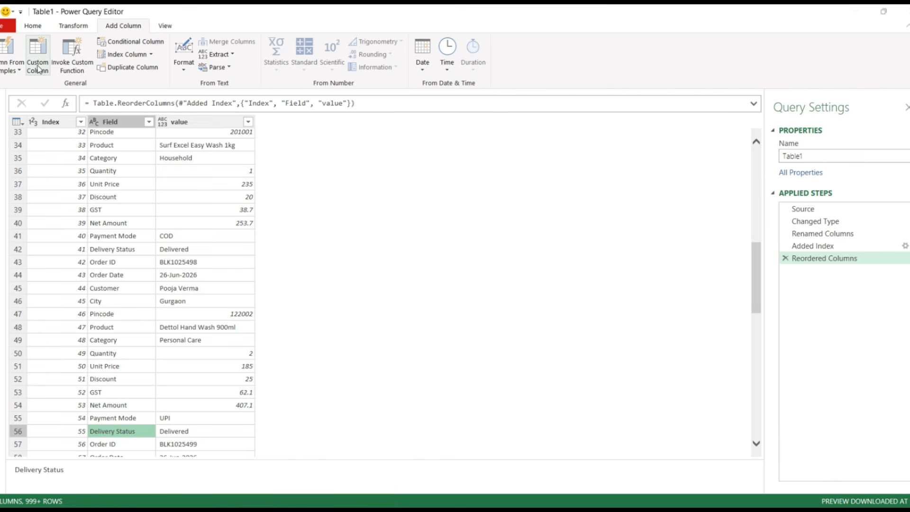
drag(349, 196, 218, 184)
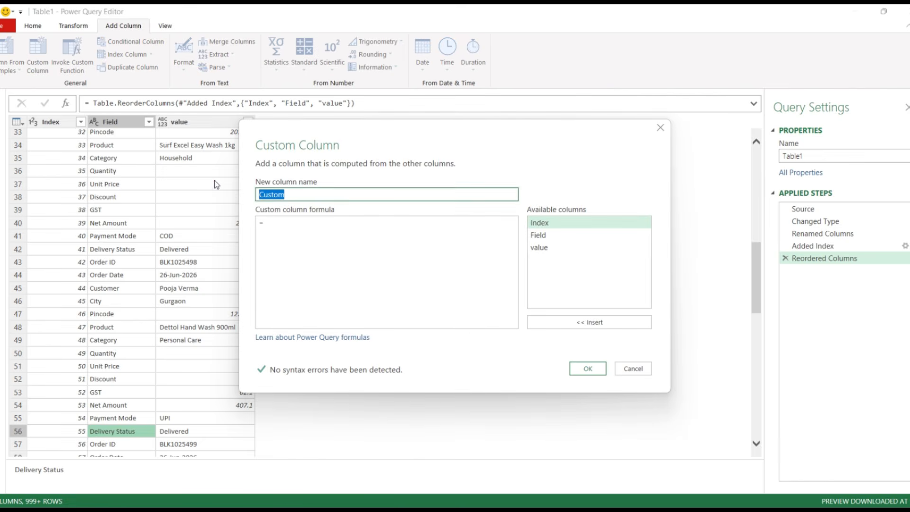
text(g)
text(rou)
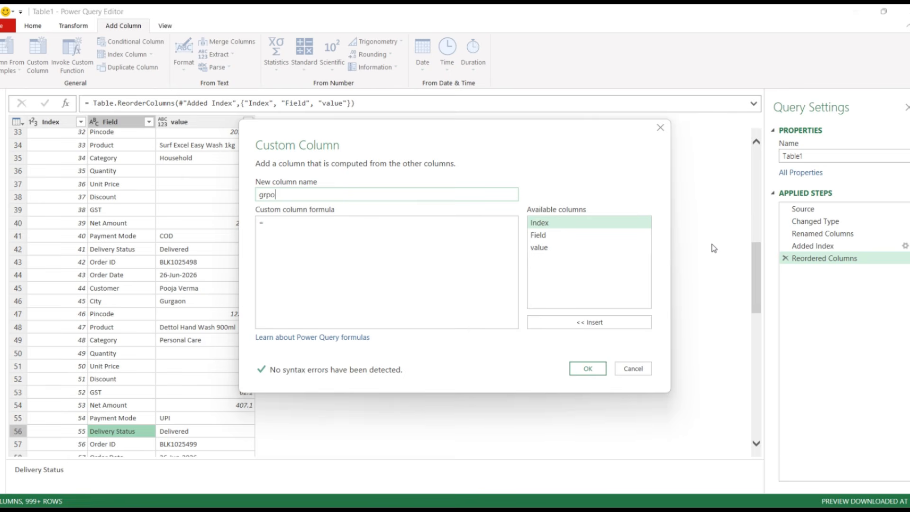
text(p)
click(406, 248)
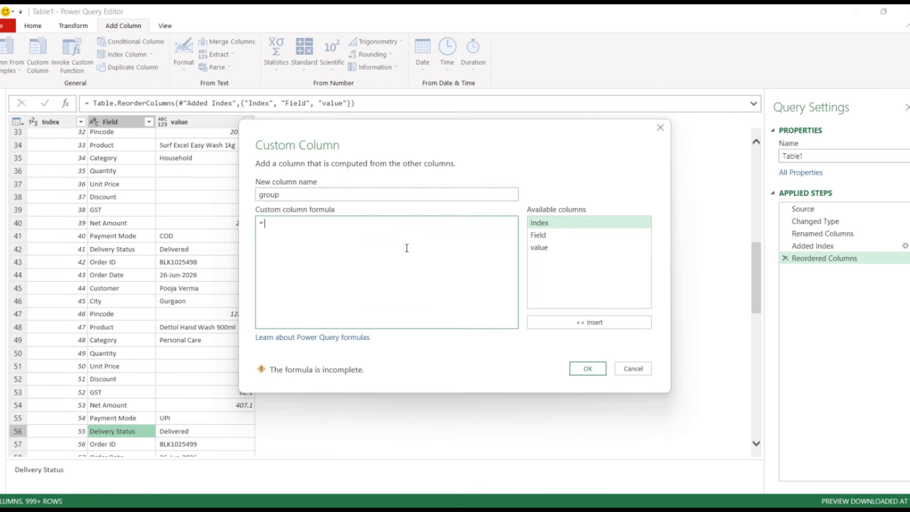
key(ctrl+v)
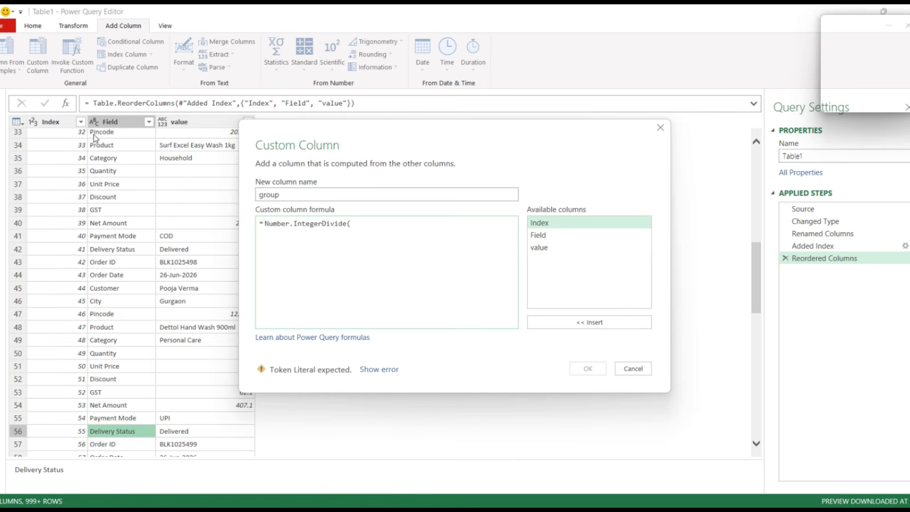
click(582, 226)
click(591, 324)
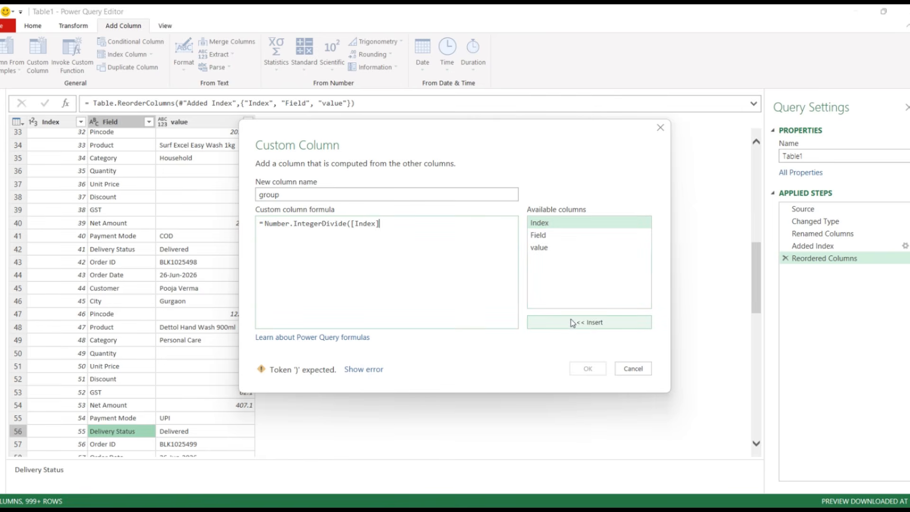
text(,14)
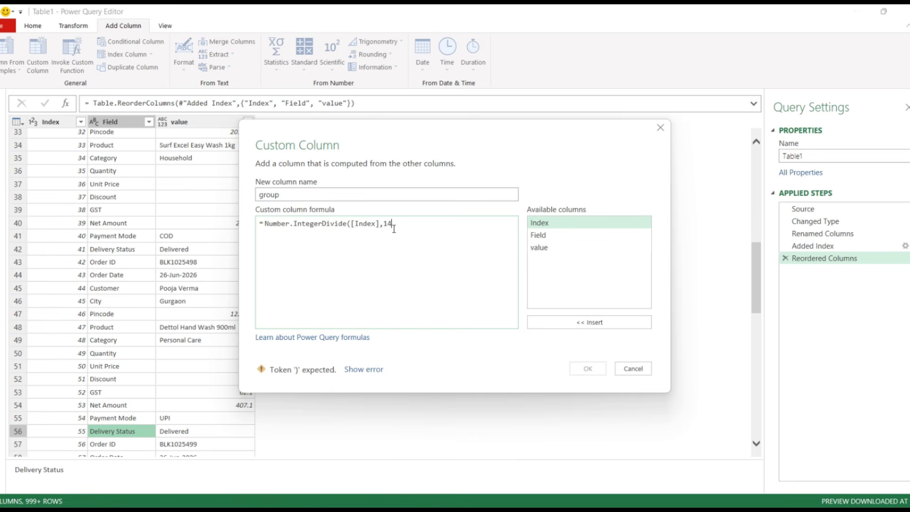
text())
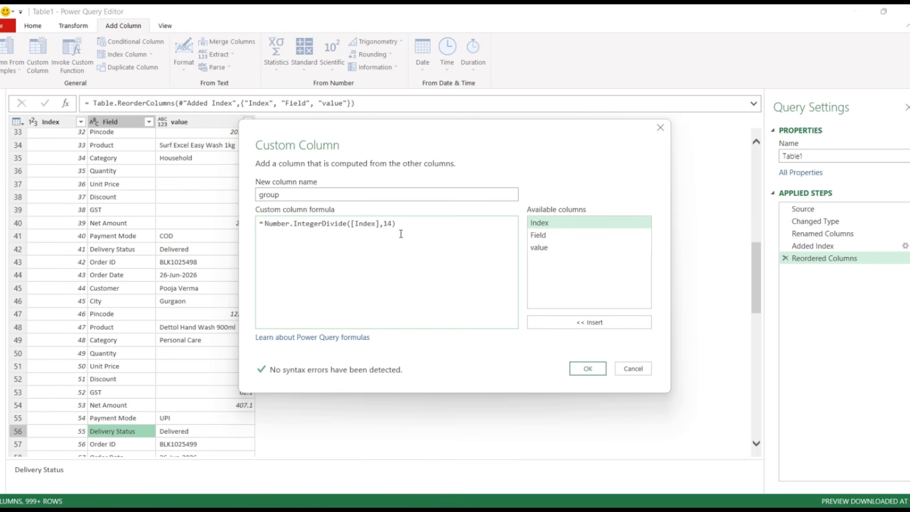
click(589, 370)
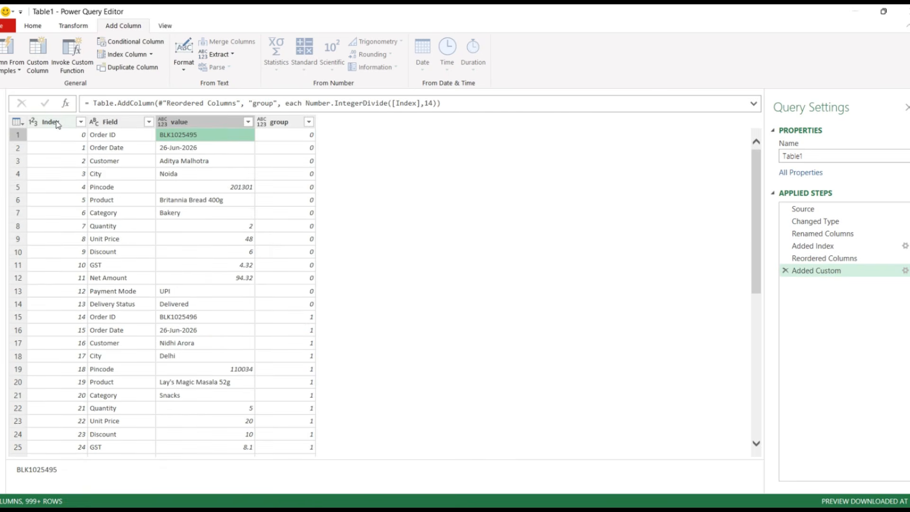
Check the group numbers against the first order's rows and remove the Index column from the query
click(106, 138)
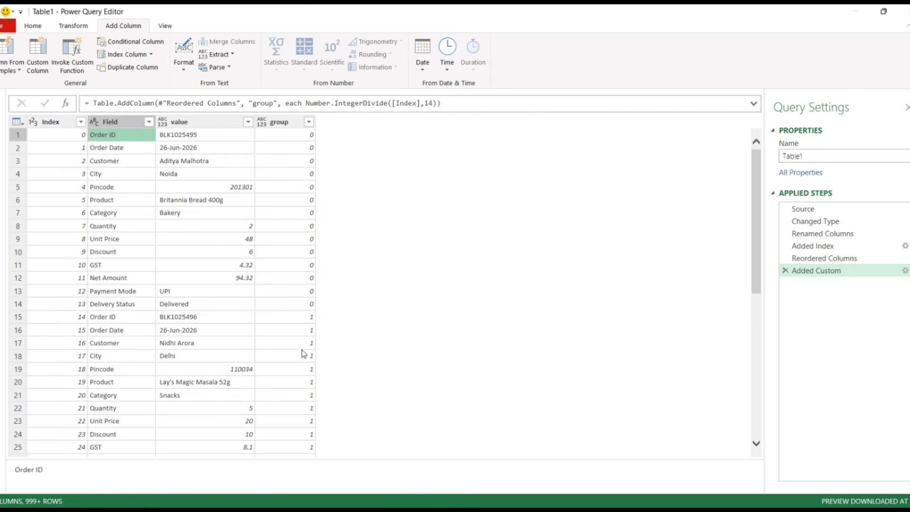
click(218, 304)
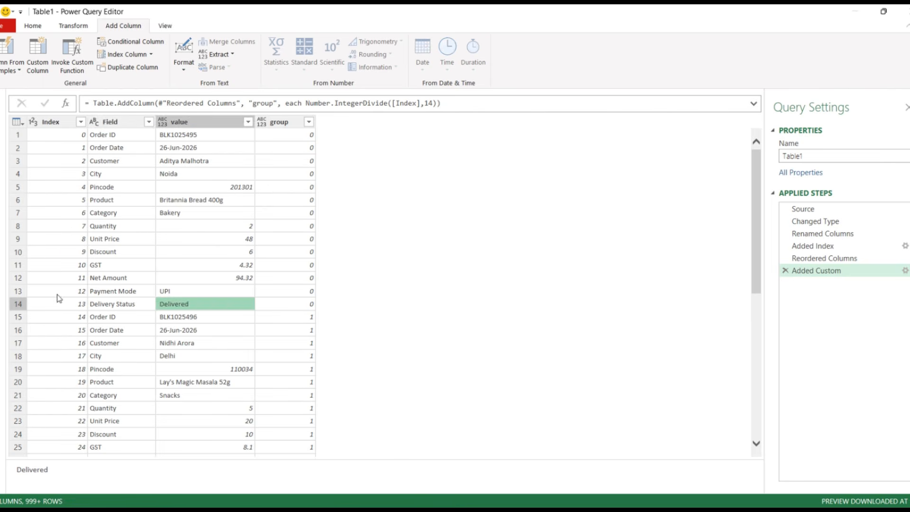
click(106, 305)
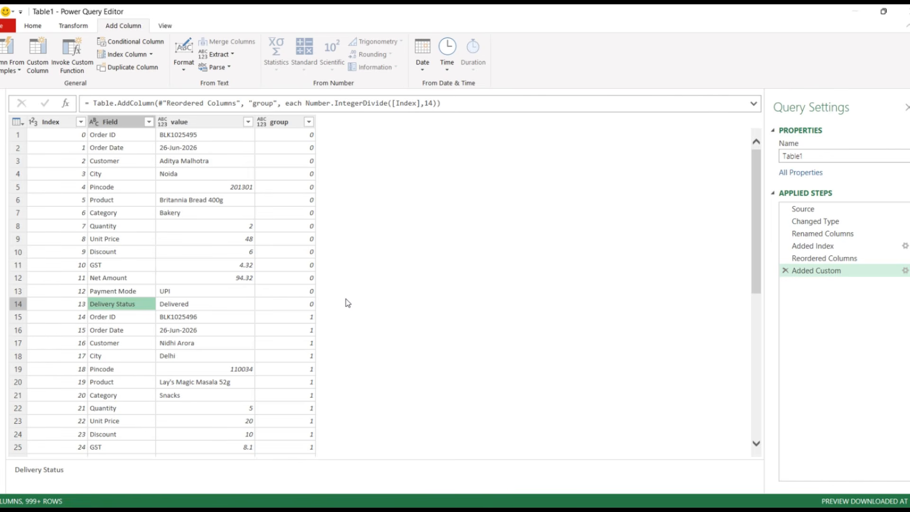
click(54, 122)
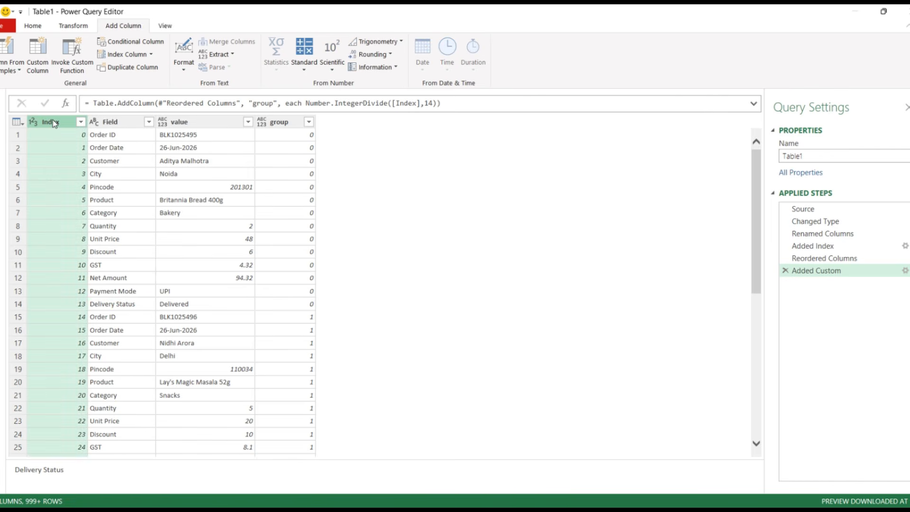
right_click(52, 122)
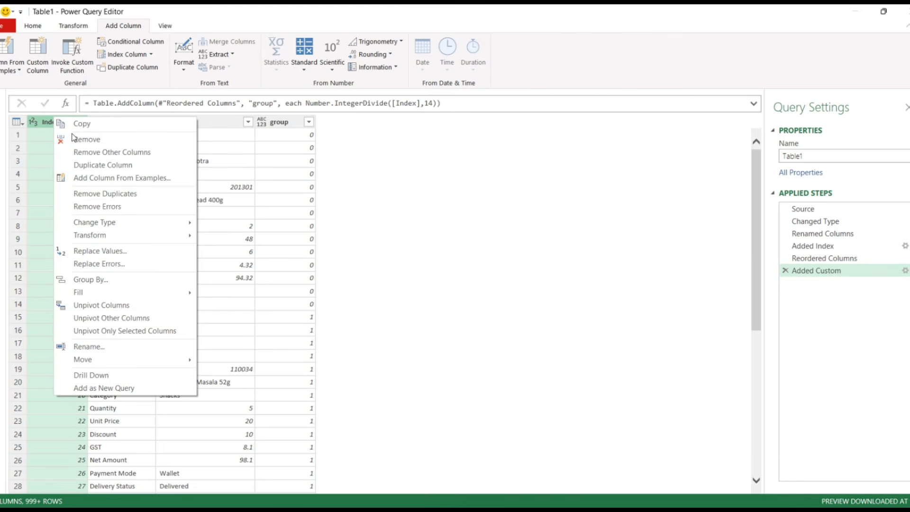
click(112, 139)
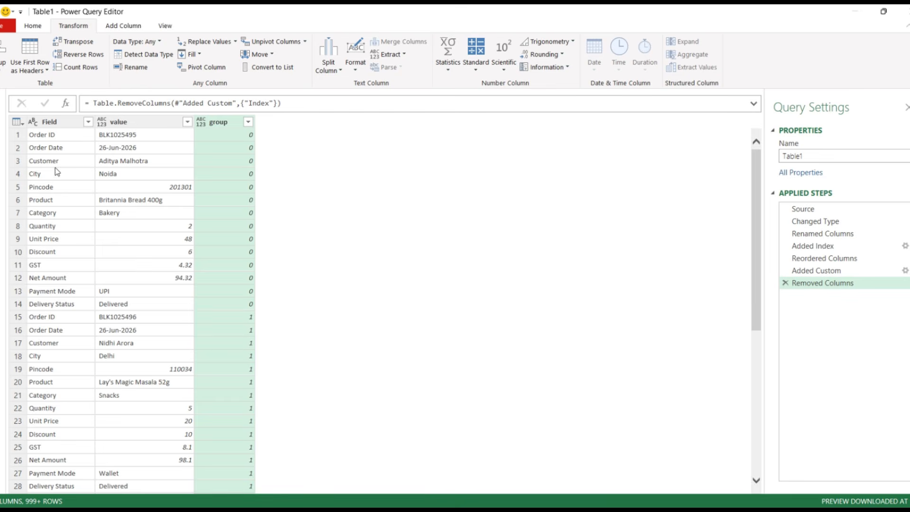
Compare the Order ID entries and their values in the first two order groups
click(53, 137)
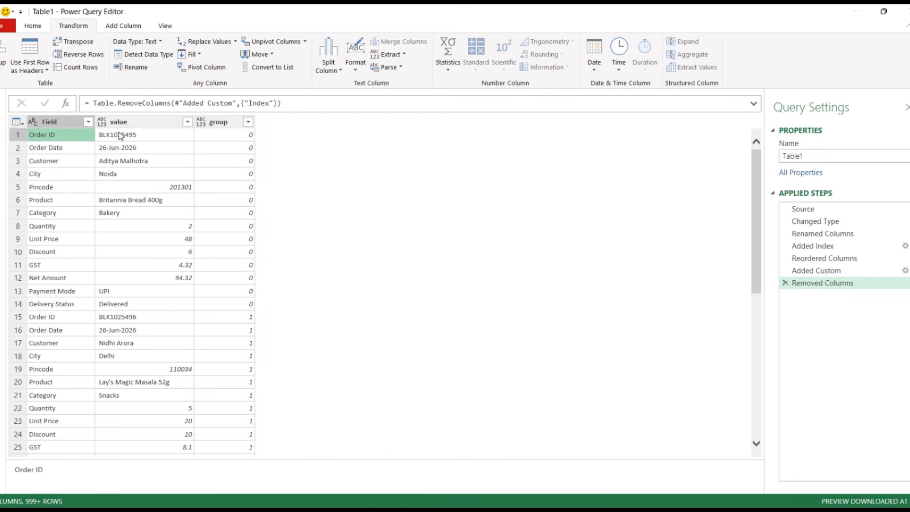
click(104, 137)
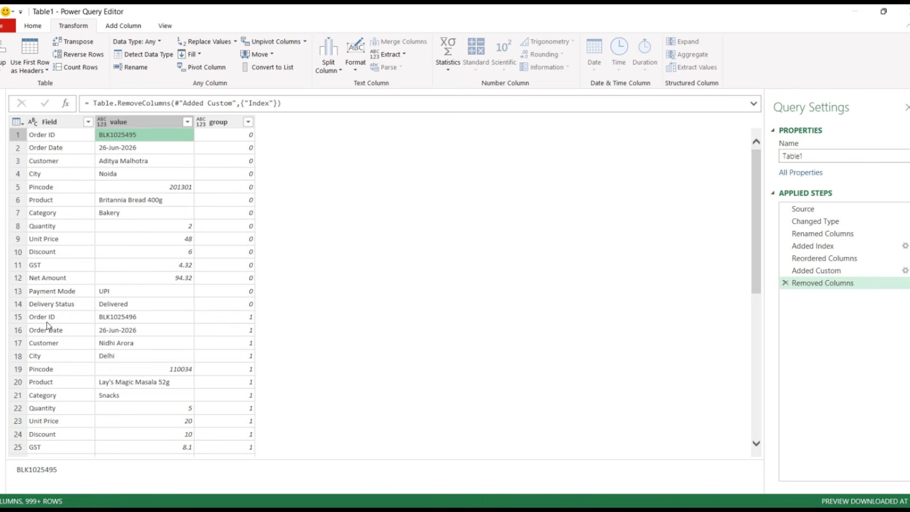
click(69, 319)
click(128, 316)
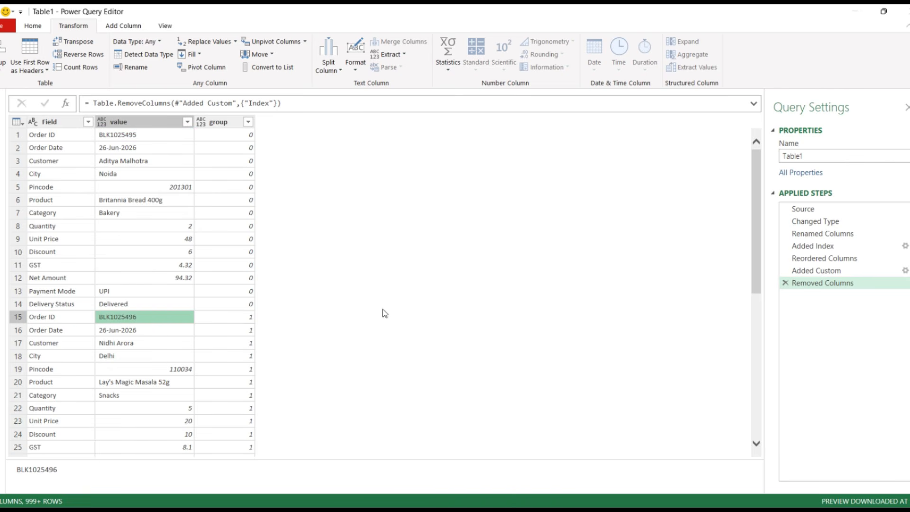
click(67, 138)
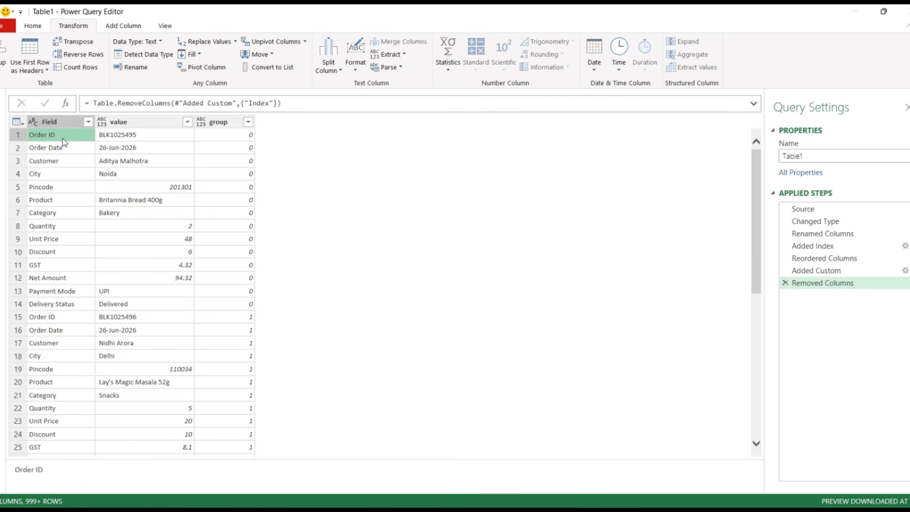
click(120, 140)
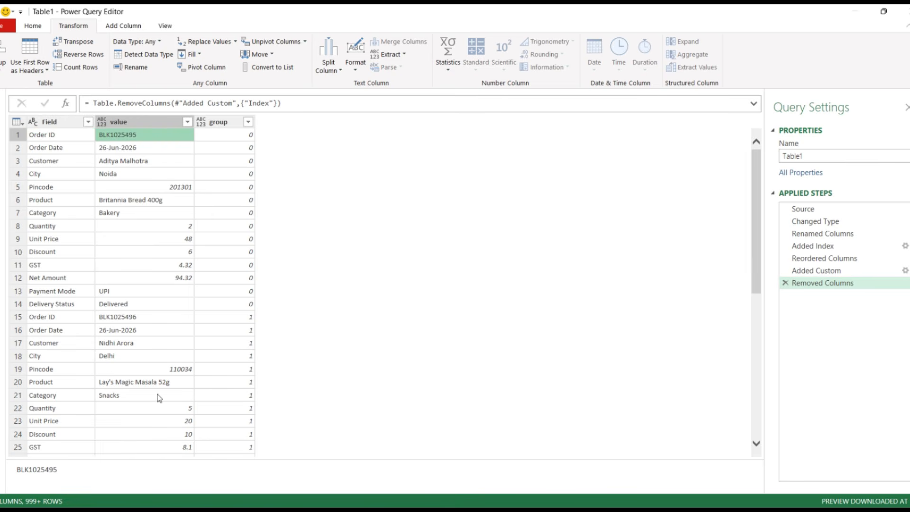
click(132, 318)
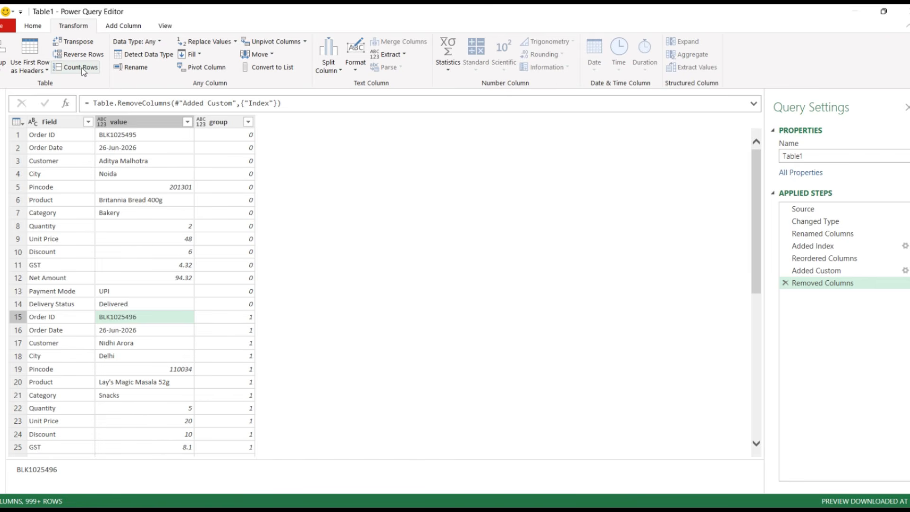
click(196, 71)
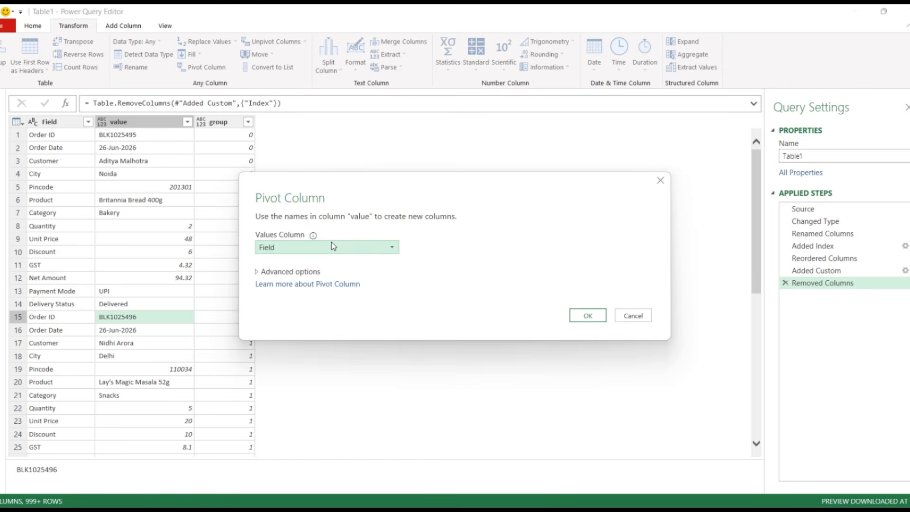
click(660, 181)
click(660, 181)
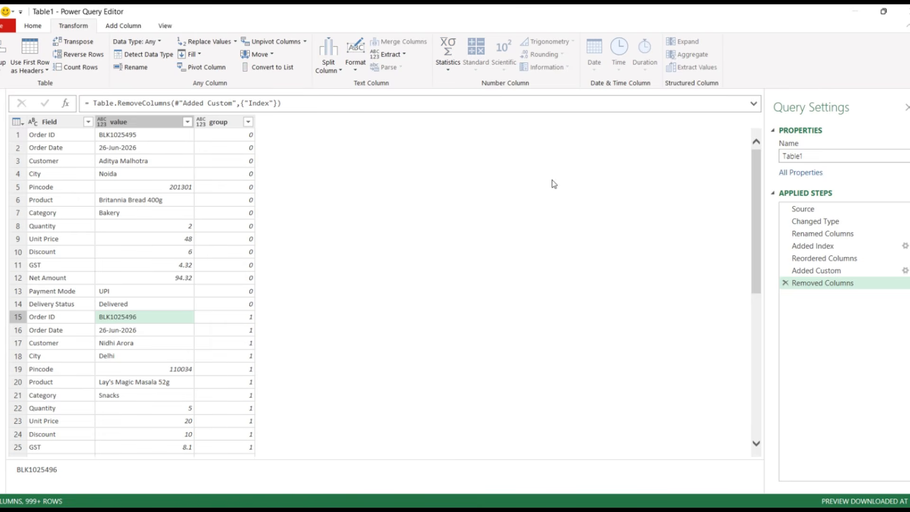
Pivot the Field column into separate columns, using the value column as values and the Don't Aggregate option
click(45, 121)
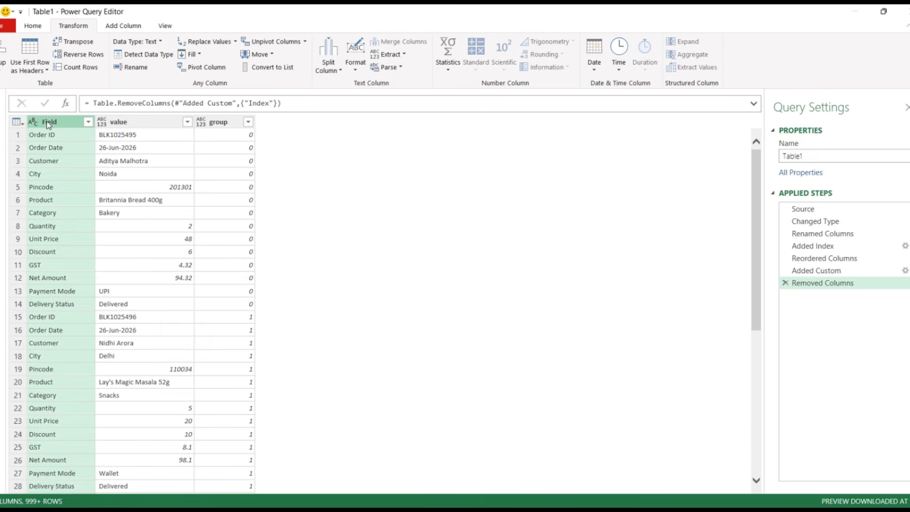
click(134, 138)
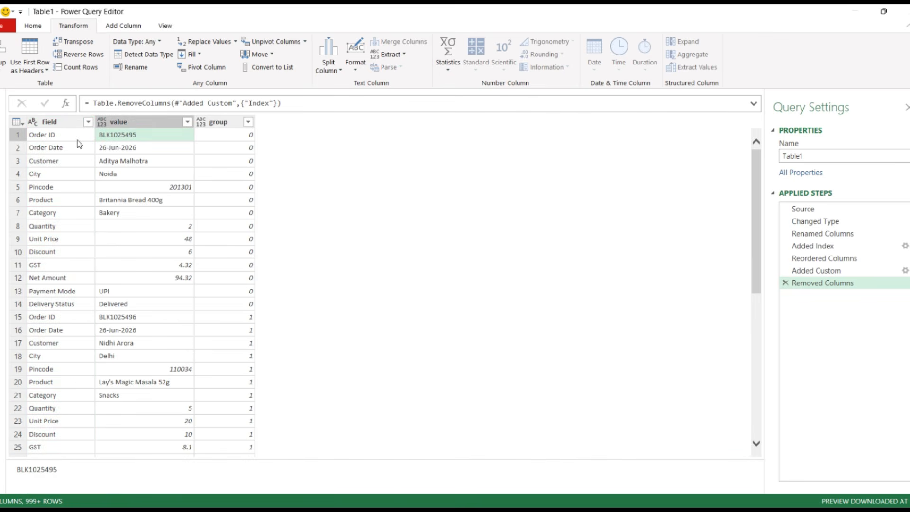
click(63, 126)
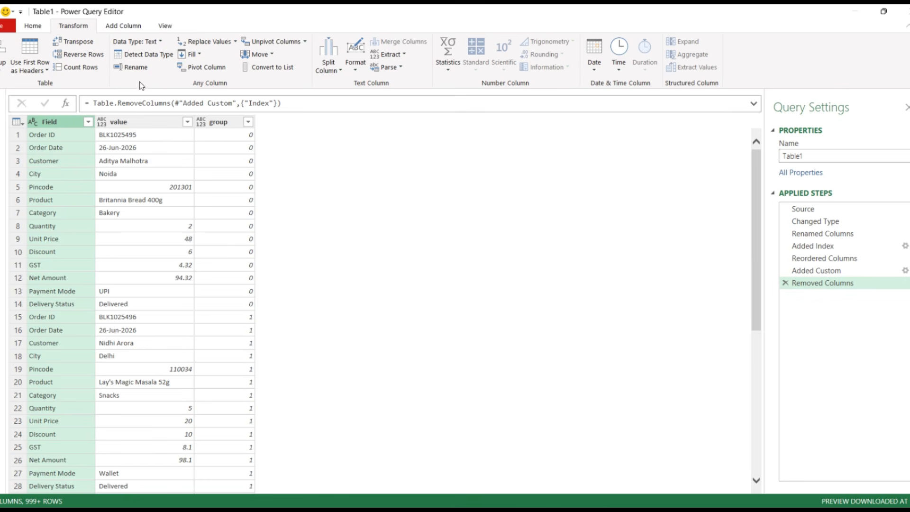
click(33, 122)
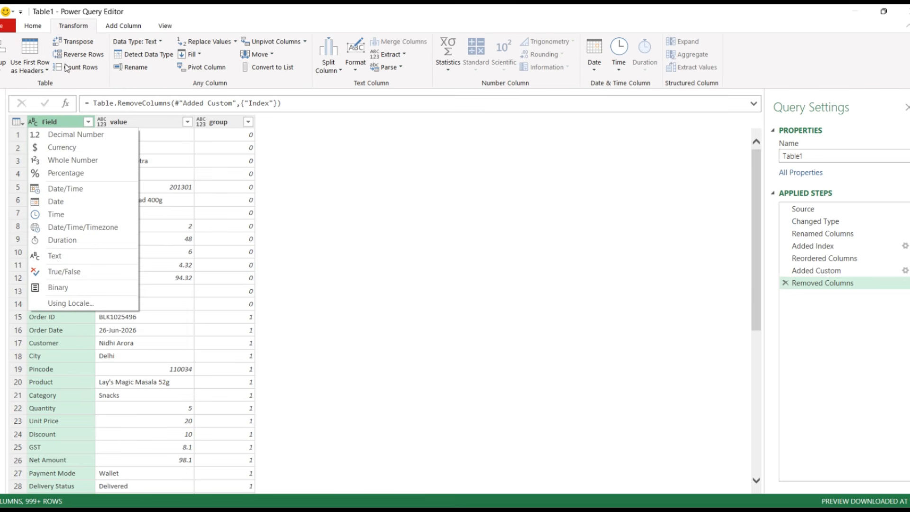
click(199, 70)
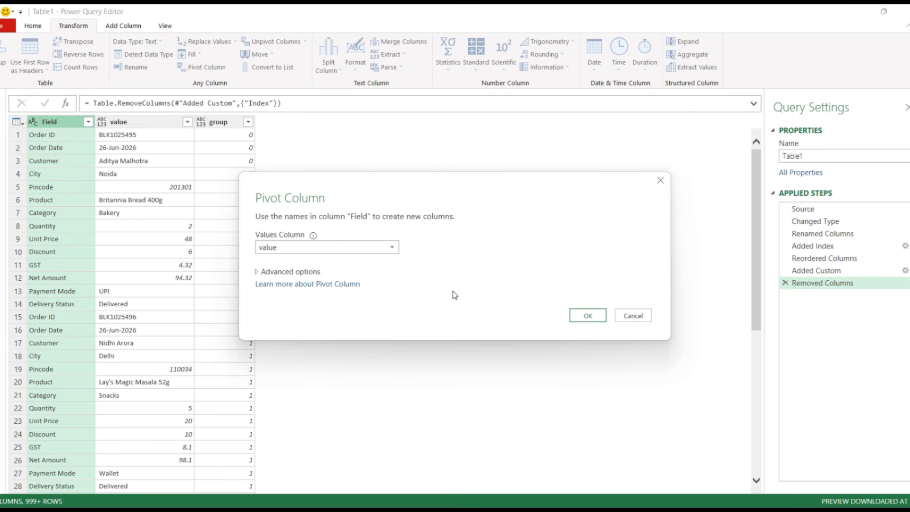
click(305, 271)
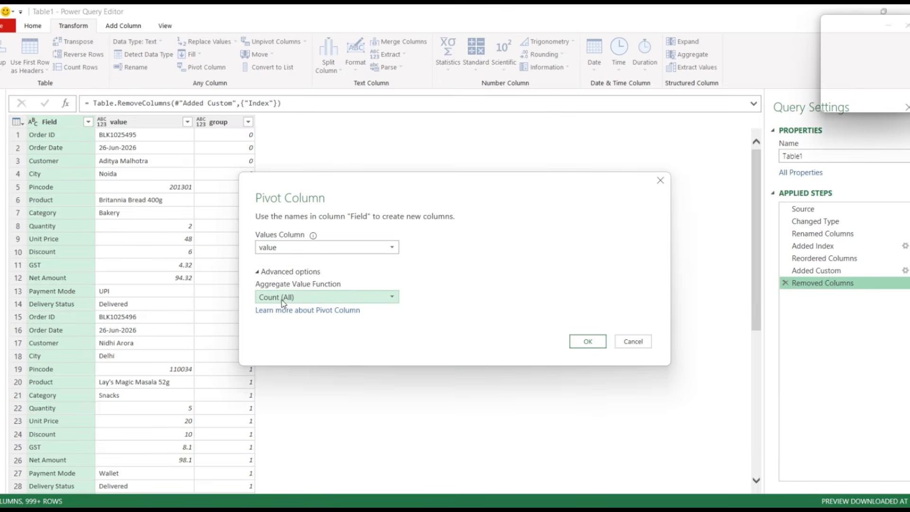
click(308, 298)
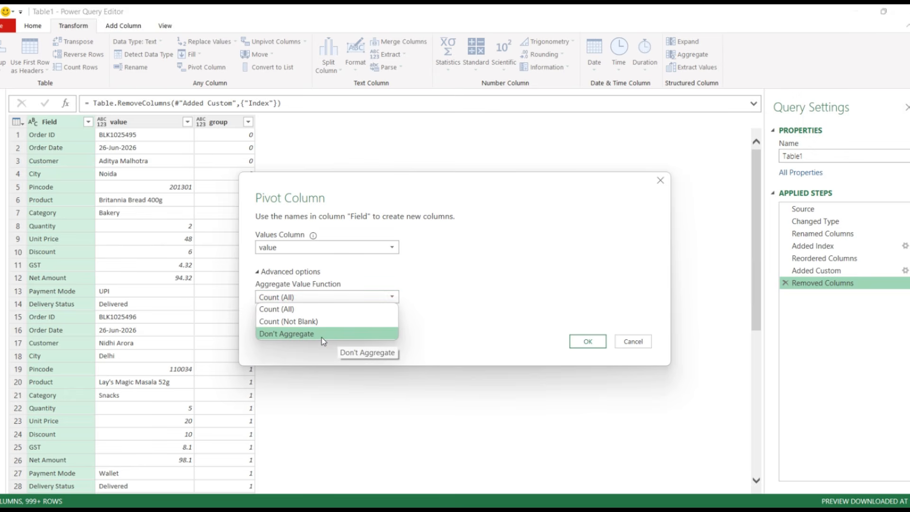
click(321, 337)
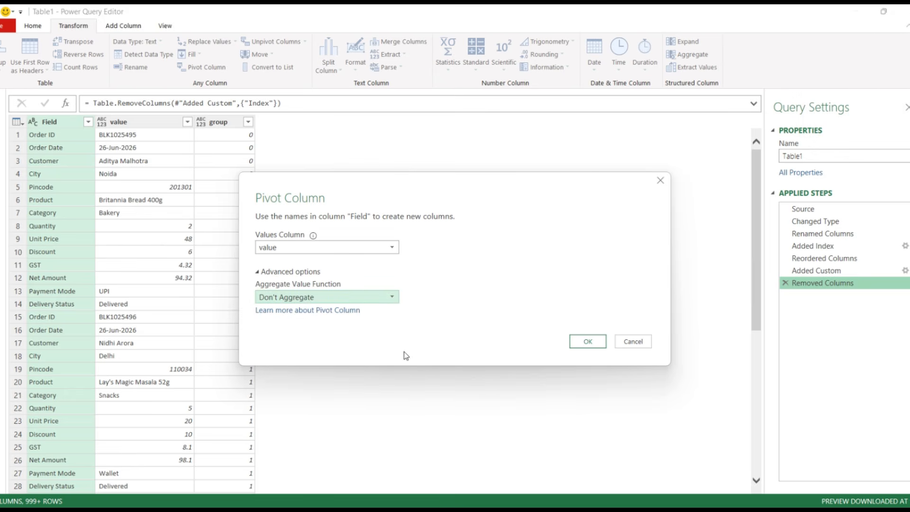
click(584, 343)
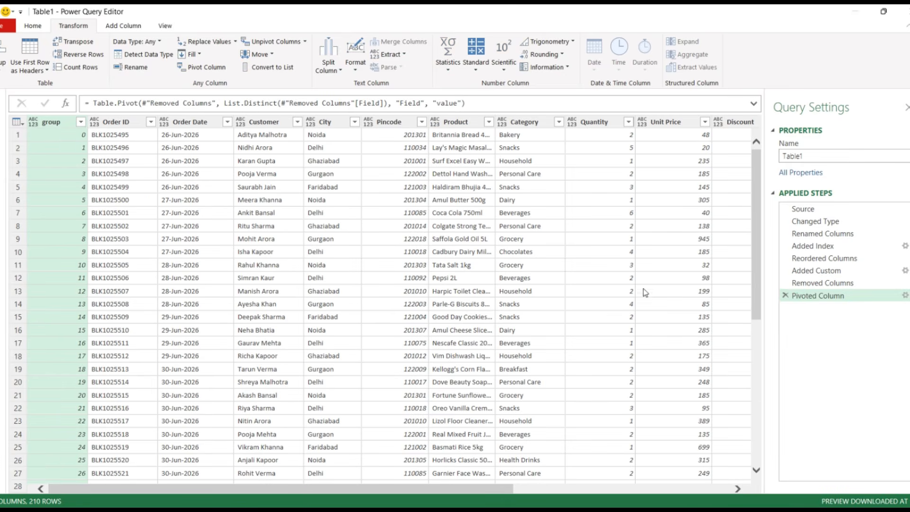
Check the pivoted table's Order ID column to see whether each order occupies a single row
key(alt+h)
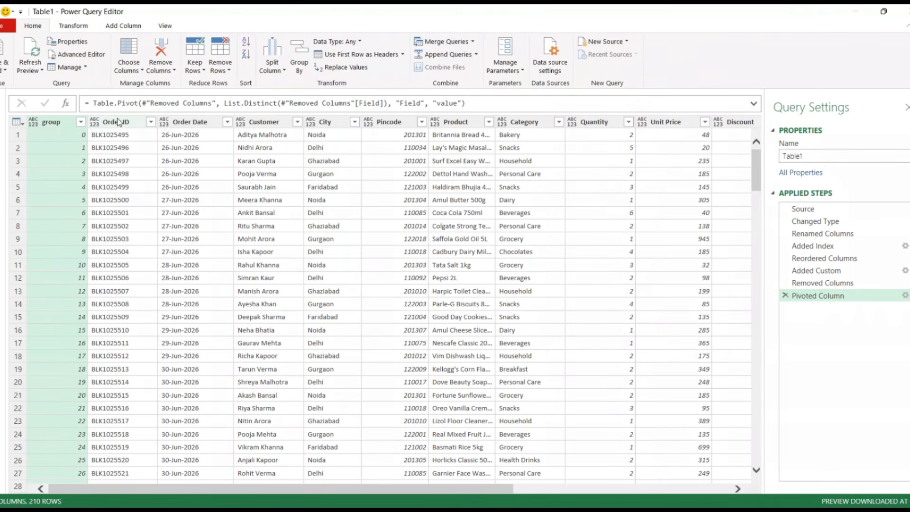
click(98, 138)
click(116, 149)
click(120, 165)
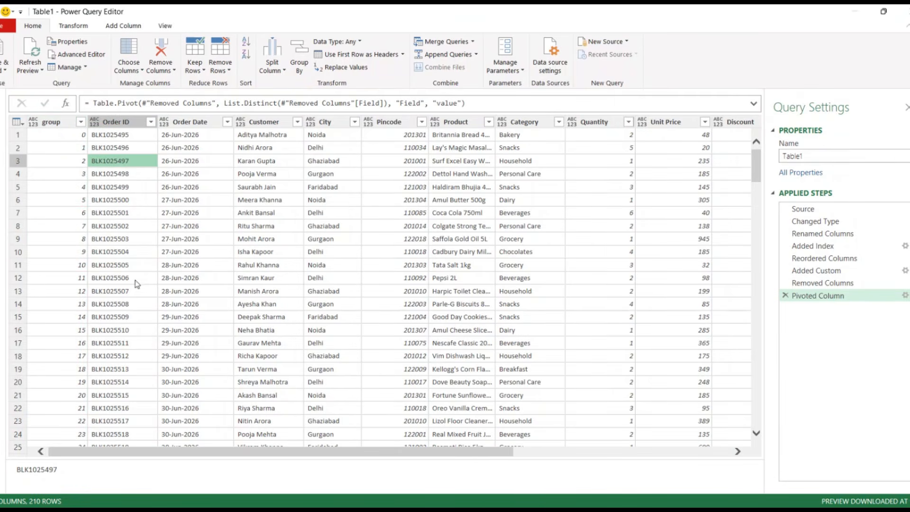
scroll(141, 337, down, 9)
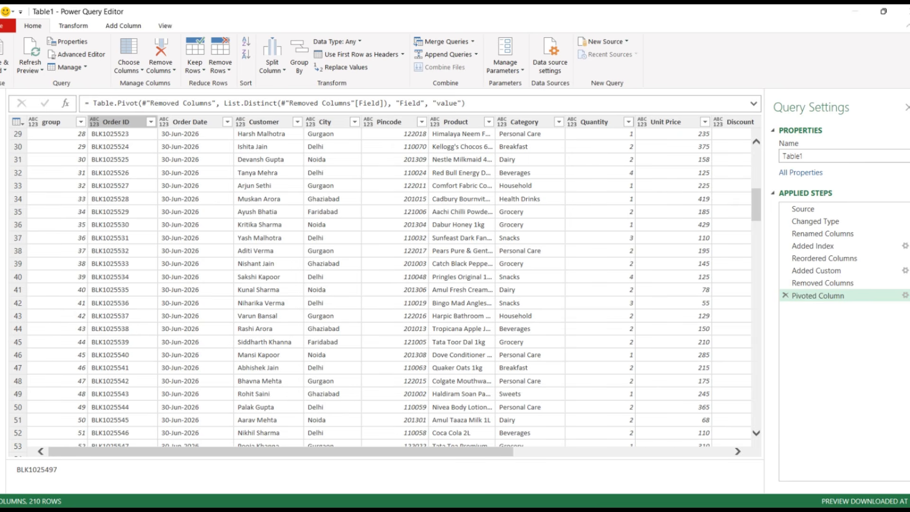
key(ctrl+Home)
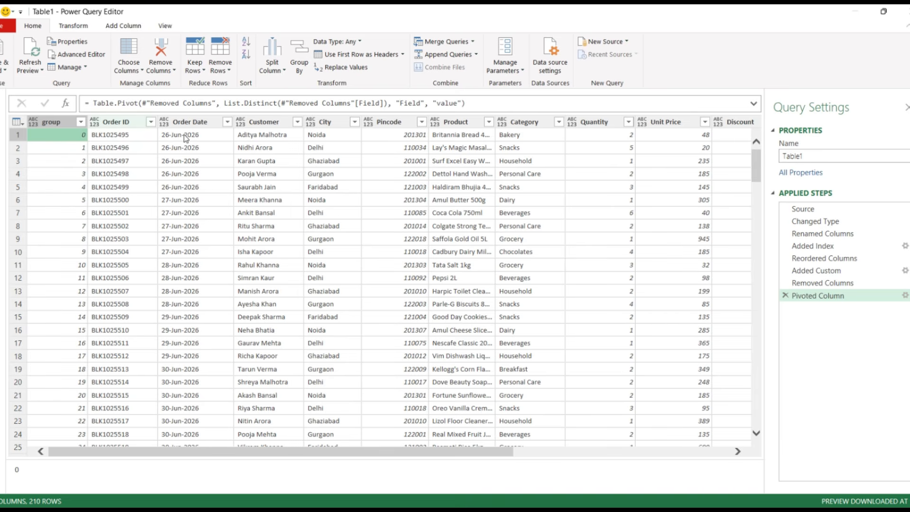
Change the data type of the group column to Whole Number and of the Order Date column to Date
click(31, 126)
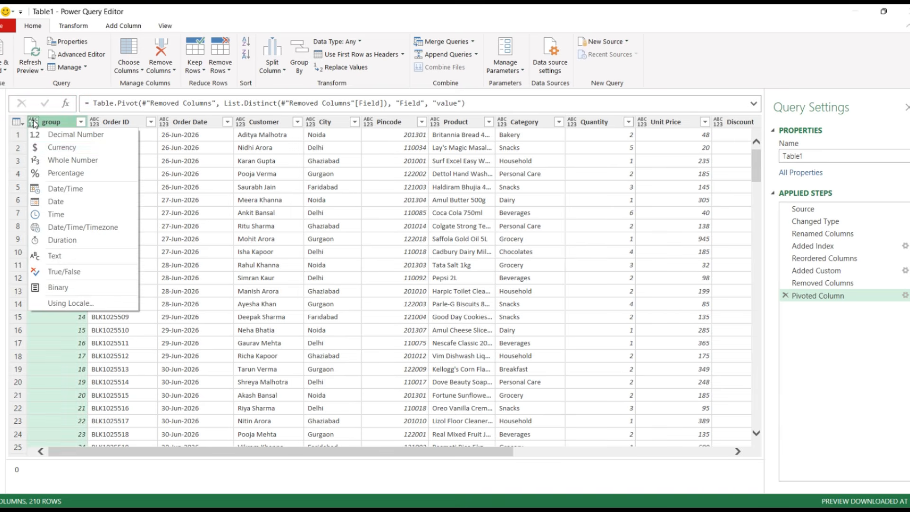
click(75, 160)
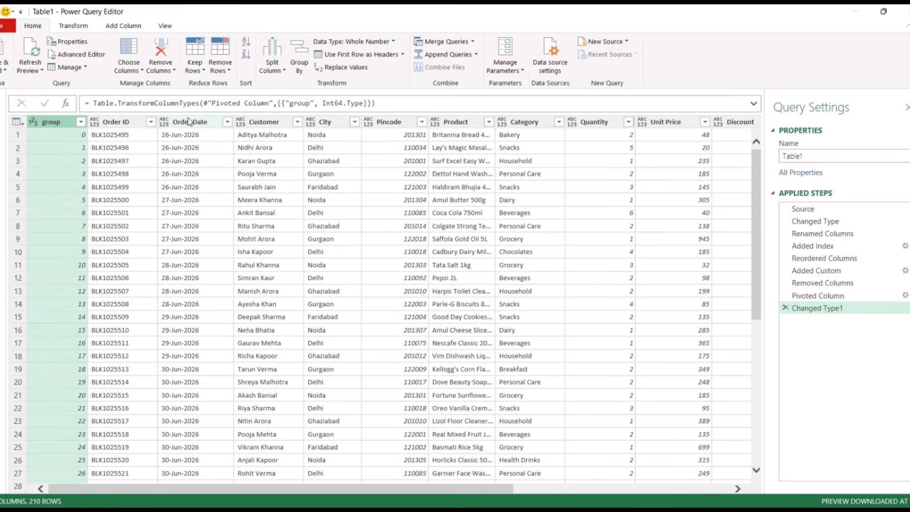
click(165, 123)
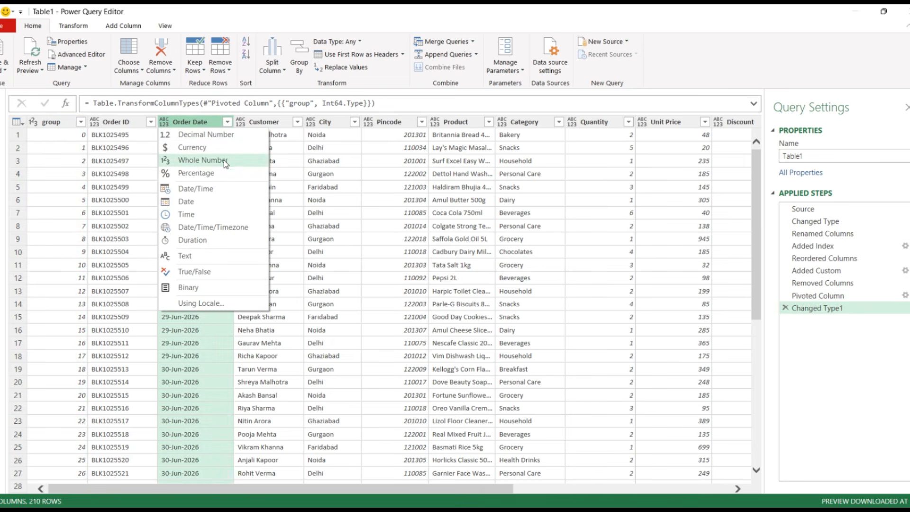
click(197, 201)
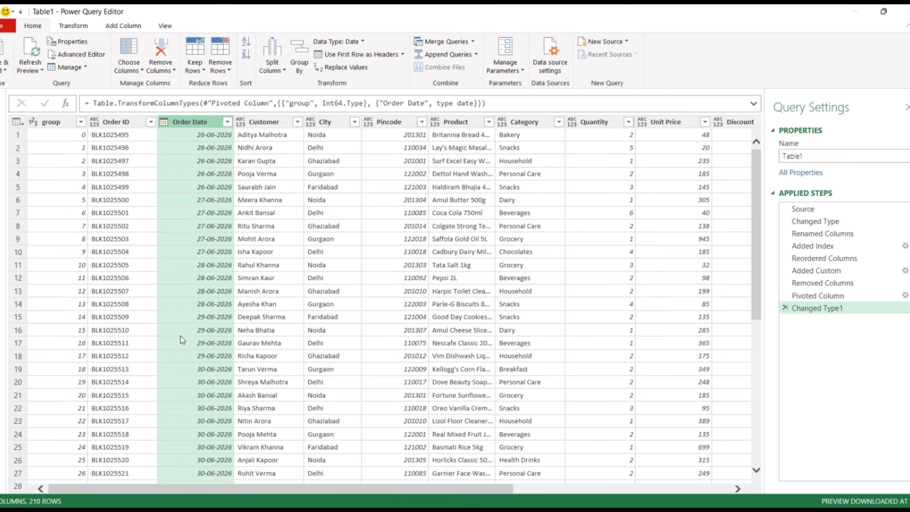
Change the data type of the Pincode and Quantity columns to Whole Number
click(269, 125)
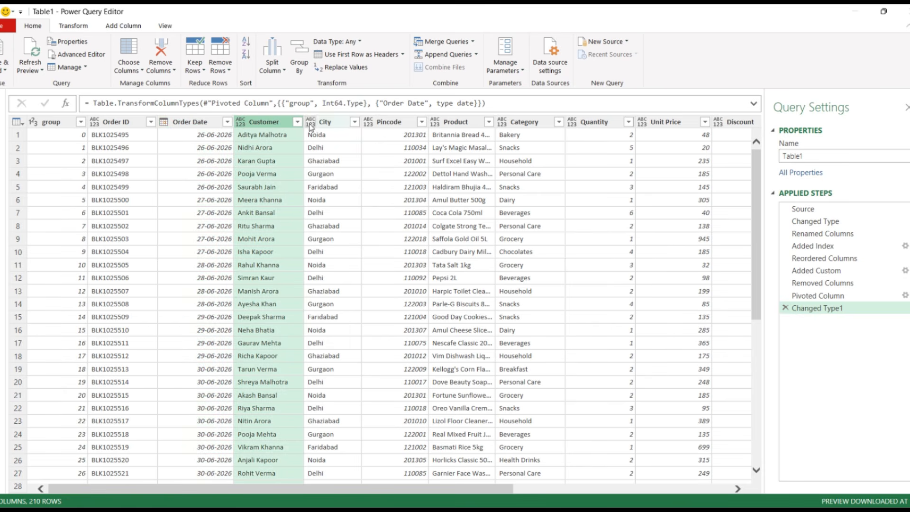
click(368, 125)
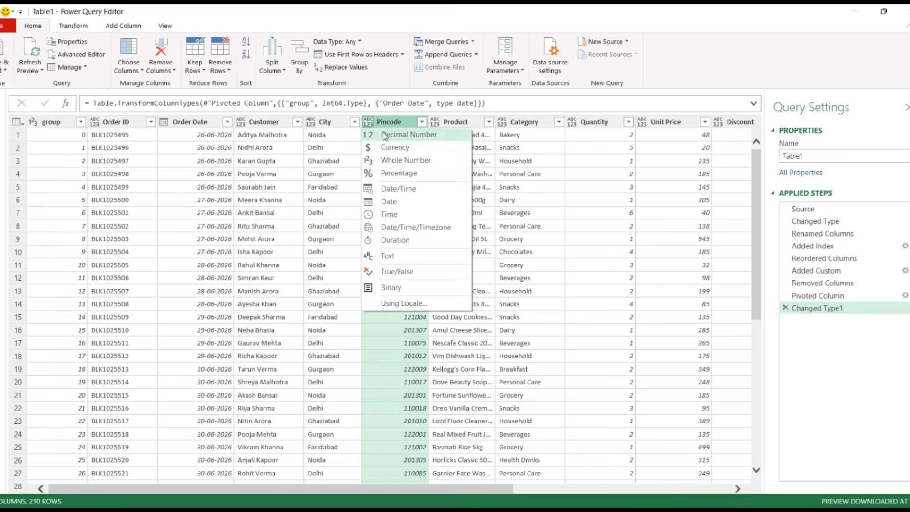
click(412, 163)
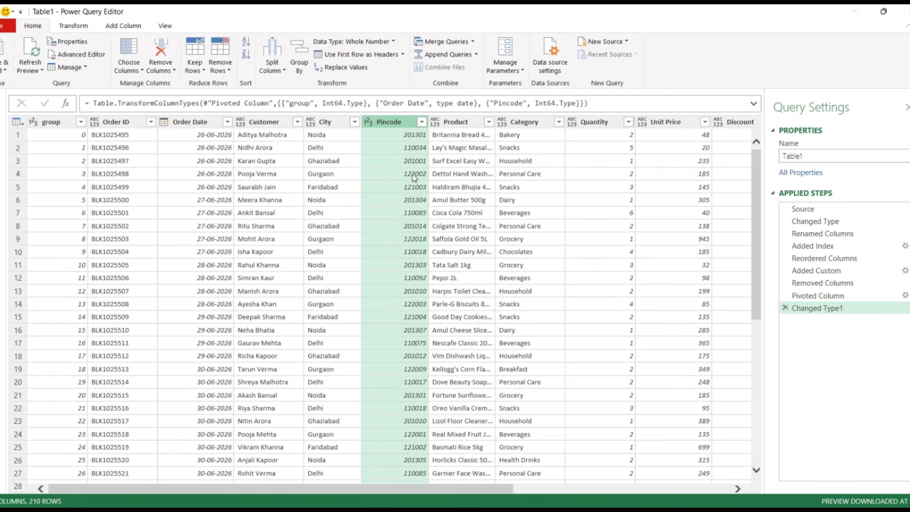
scroll(229, 157, right, 3)
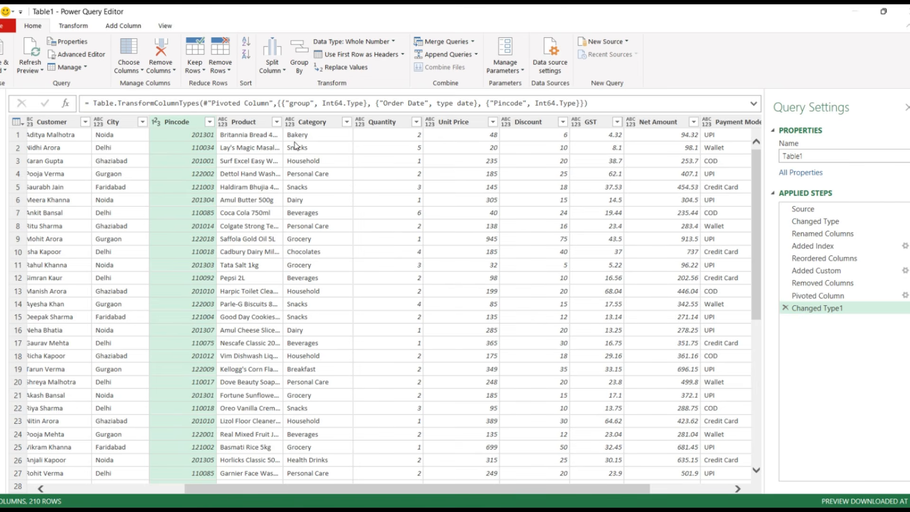
click(360, 123)
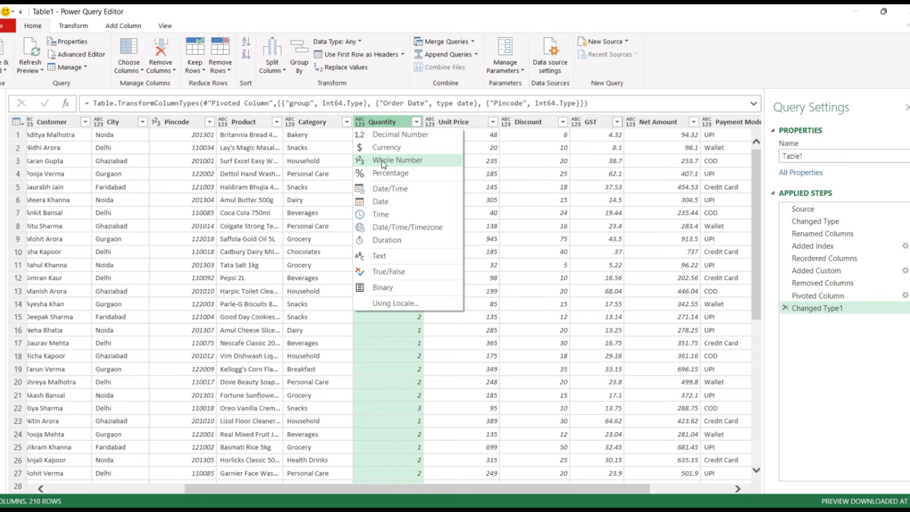
click(383, 160)
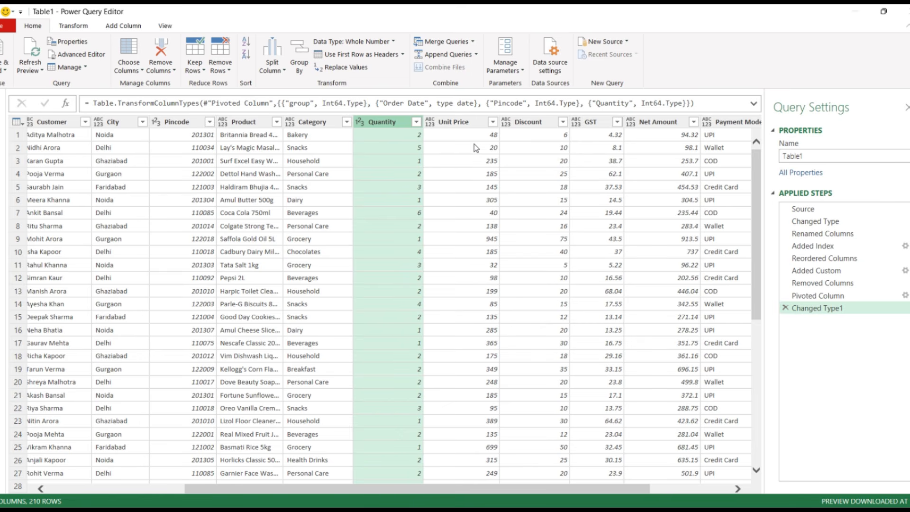
Change the data type of the Unit Price, Discount, GST and Net Amount columns to Decimal Number
click(429, 125)
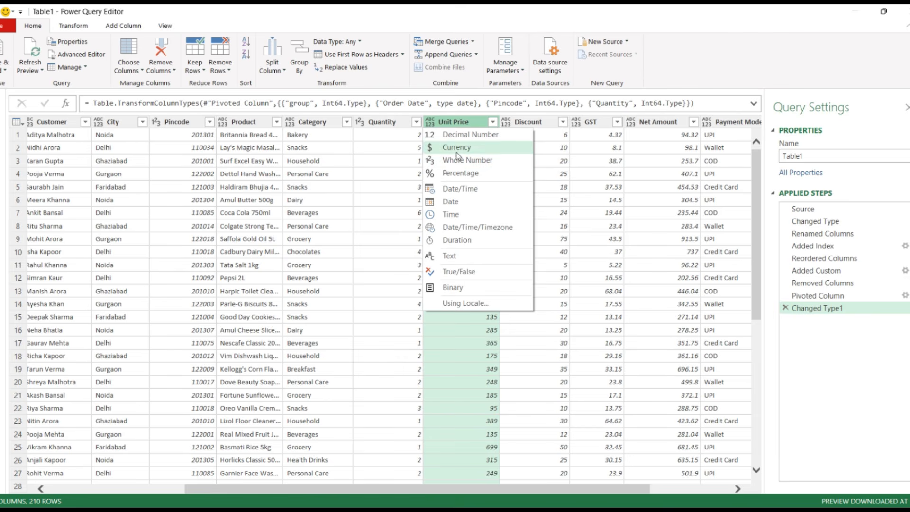
click(460, 141)
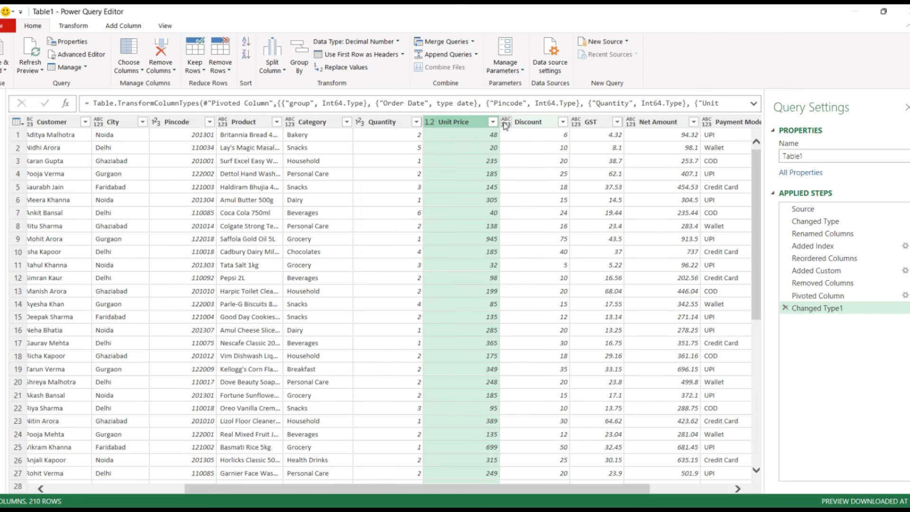
click(506, 124)
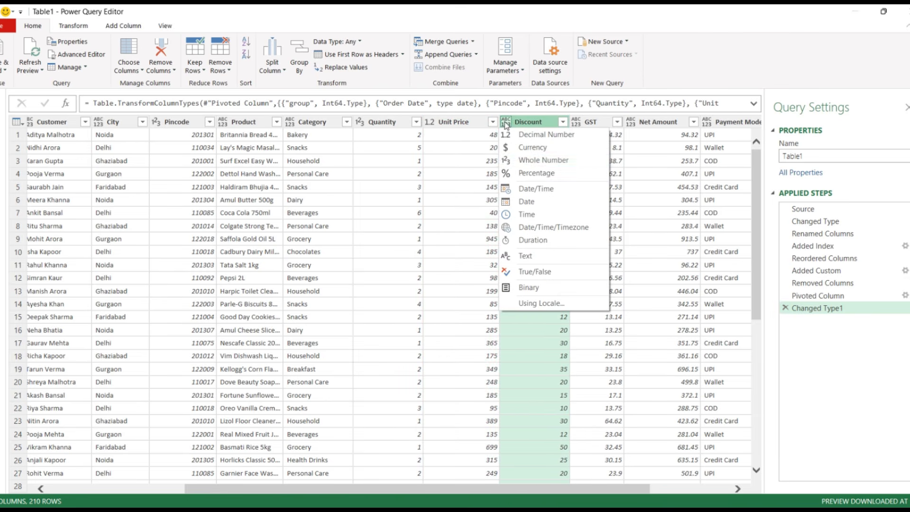
click(534, 134)
click(576, 122)
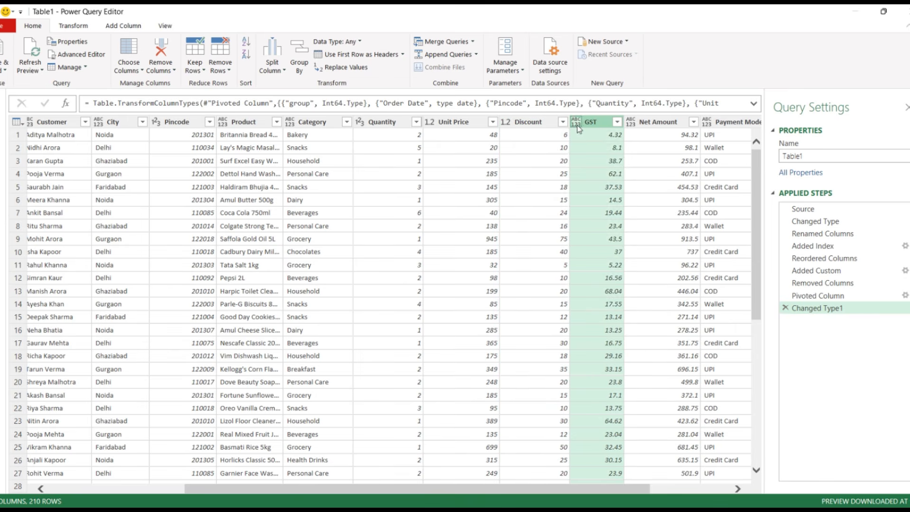
click(611, 135)
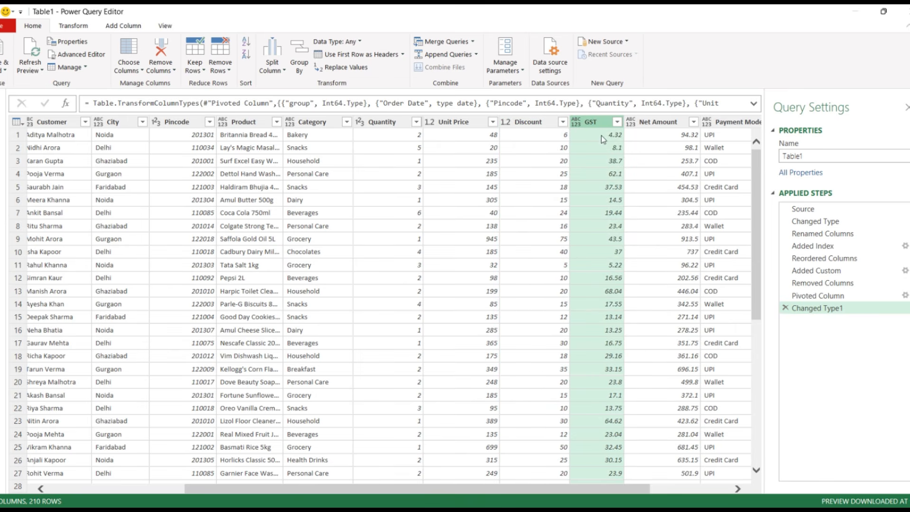
click(630, 122)
click(654, 135)
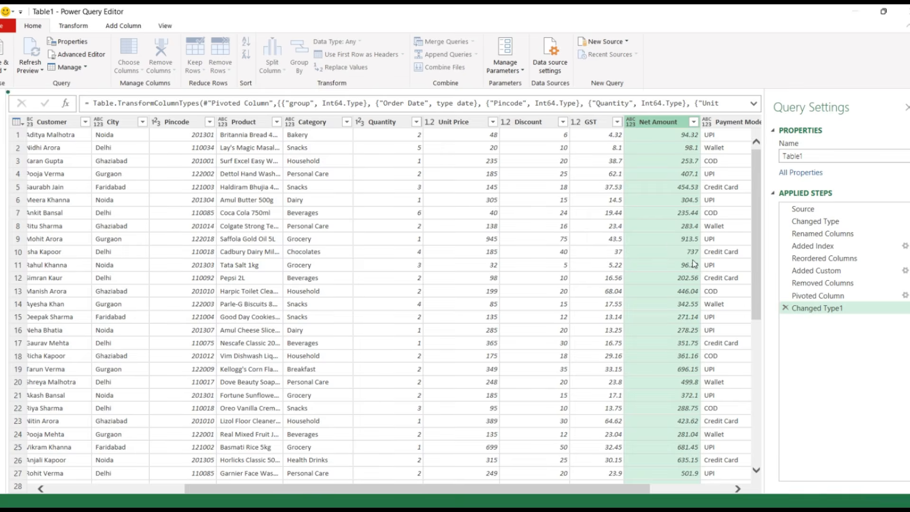
Review the remaining columns and applied steps, and load the query as a table on a new worksheet
scroll(633, 124, down, 8)
scroll(633, 124, right, 3)
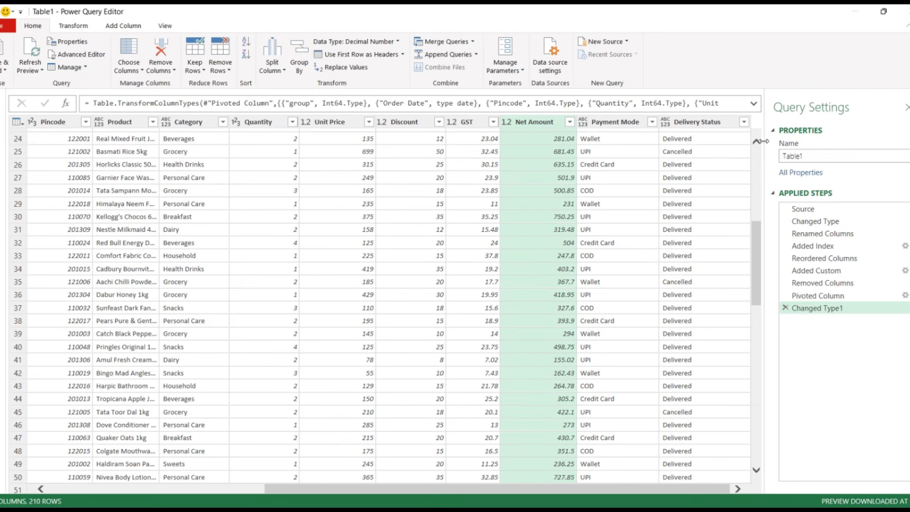
drag(758, 236, 801, 27)
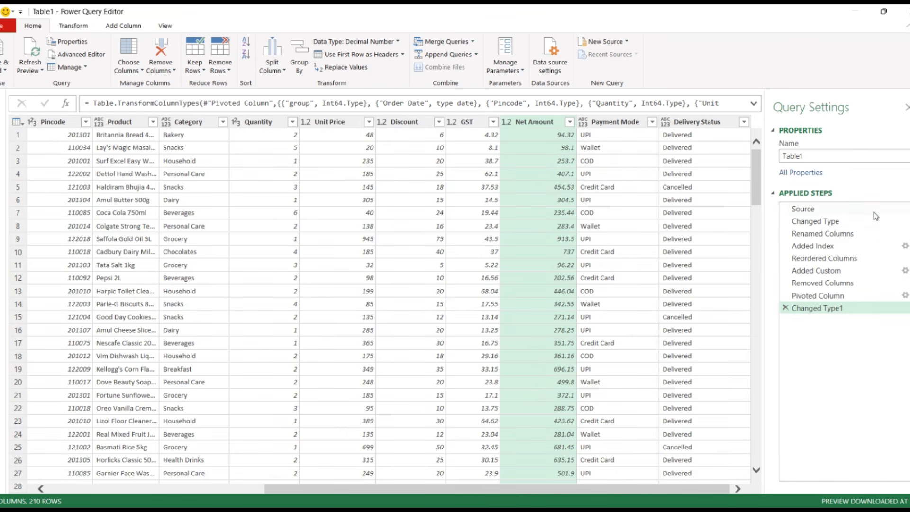
drag(827, 308, 829, 235)
click(4, 71)
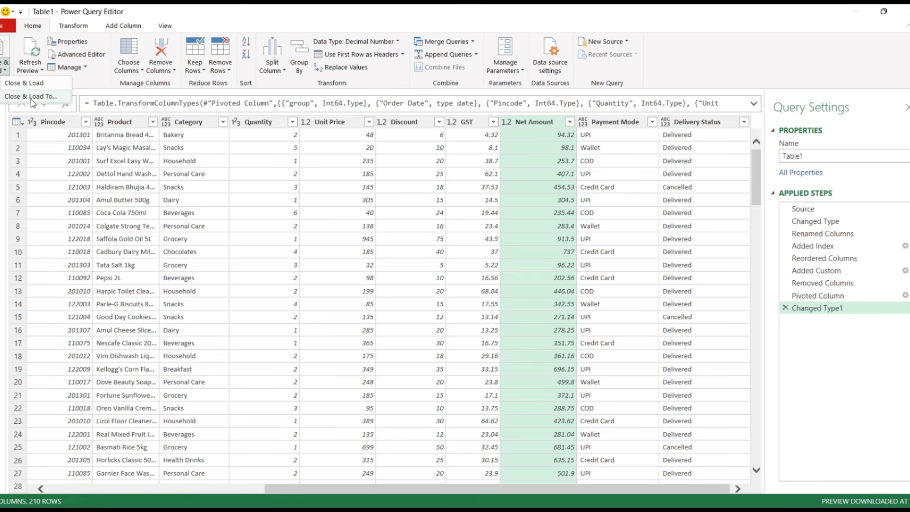
click(49, 99)
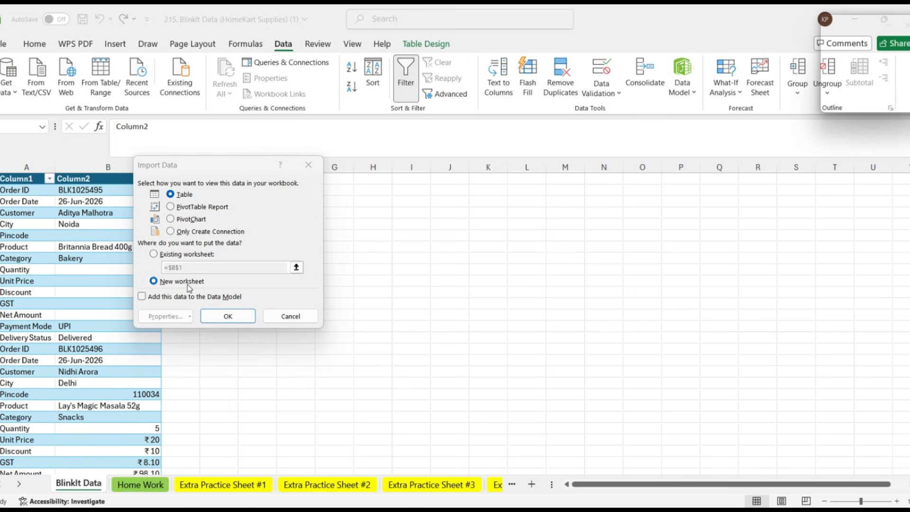
click(230, 318)
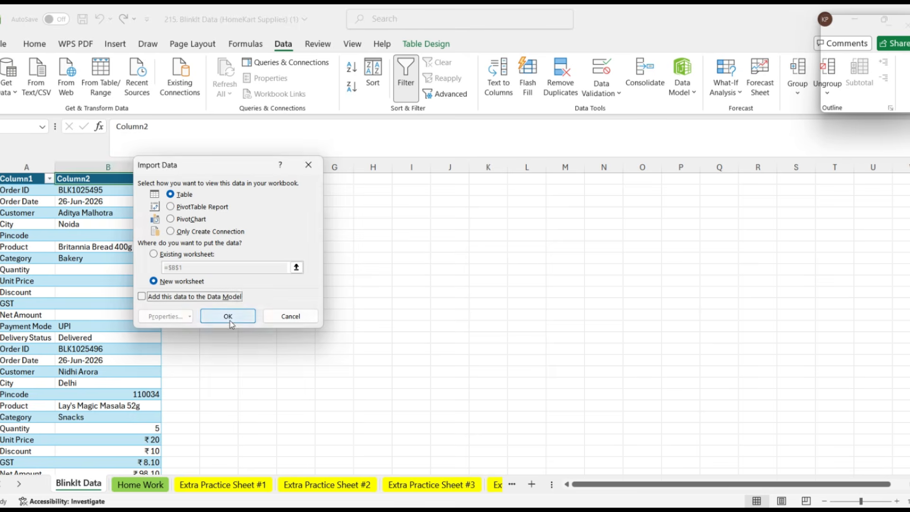
scroll(79, 293, down, 20)
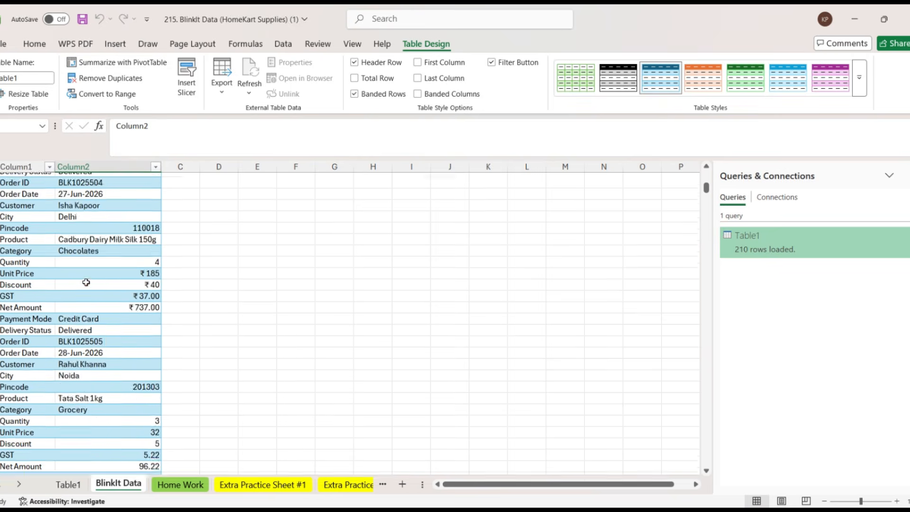
Insert a PivotTable based on the cleaned order table Table1_1, placed on a new worksheet
click(68, 484)
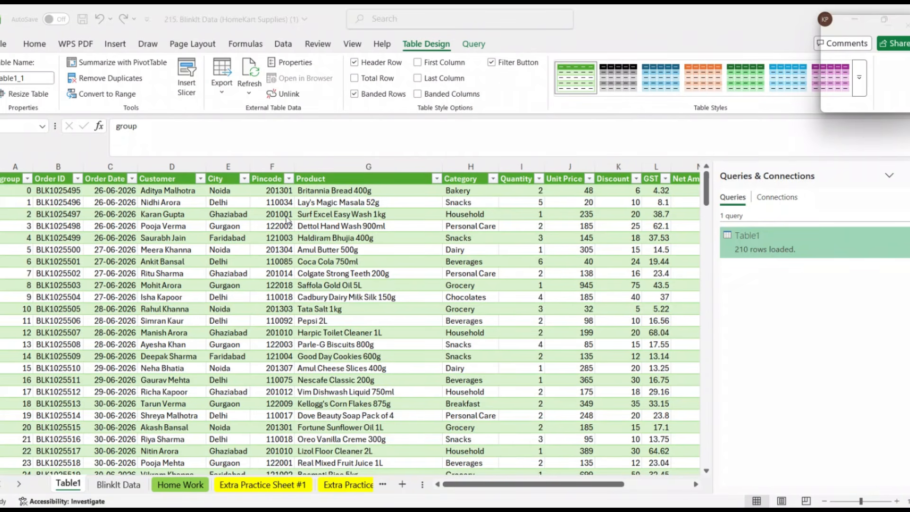
click(116, 44)
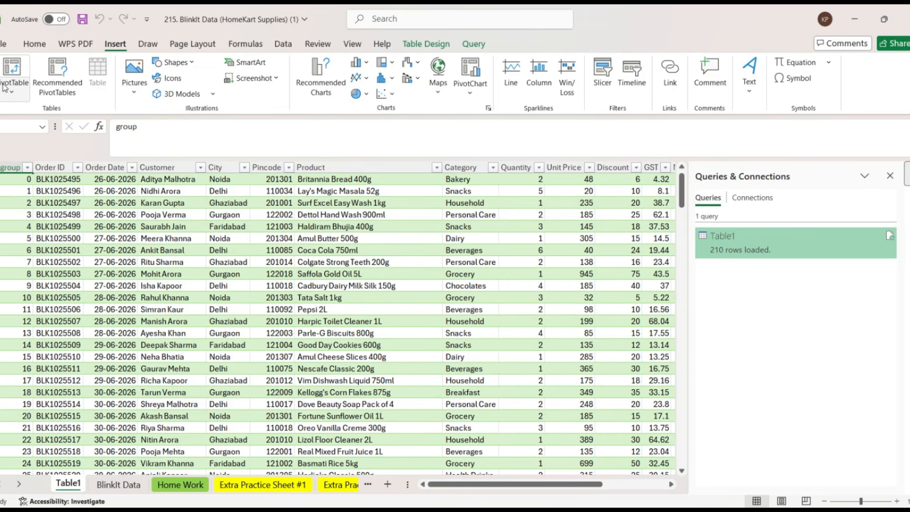
click(17, 88)
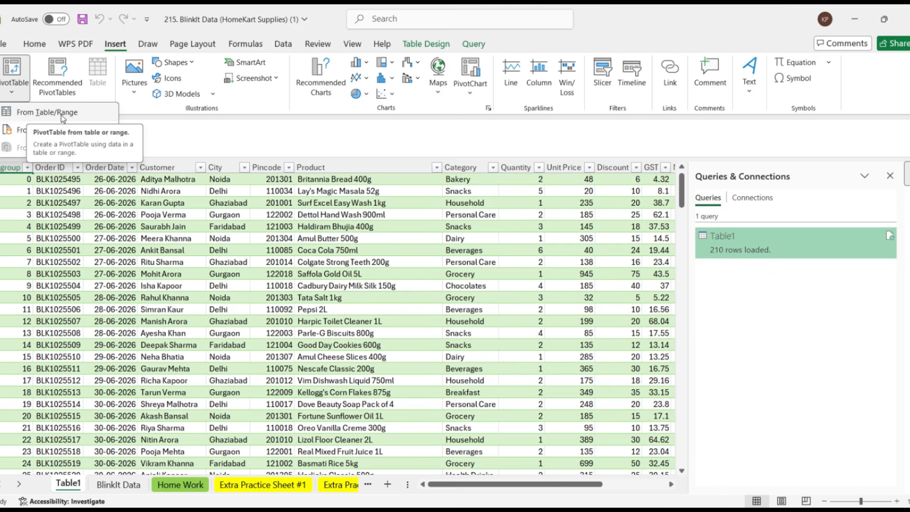
click(21, 112)
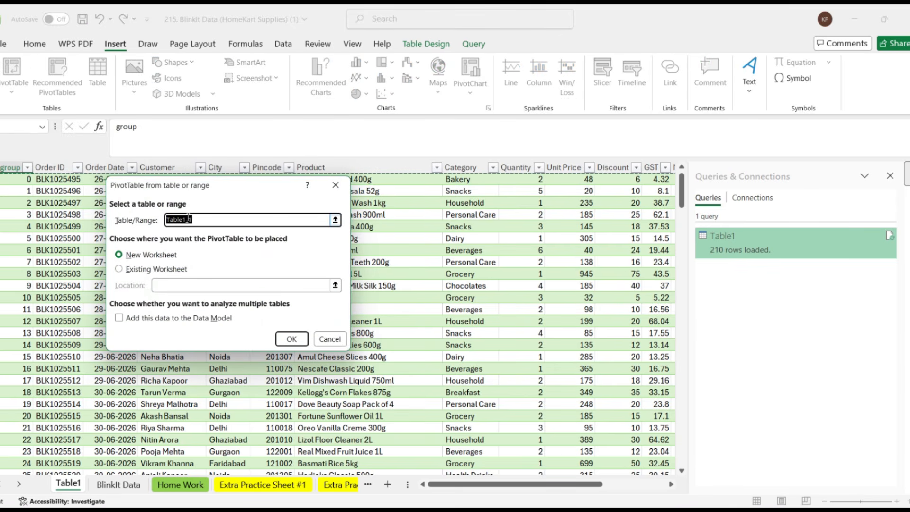
click(293, 341)
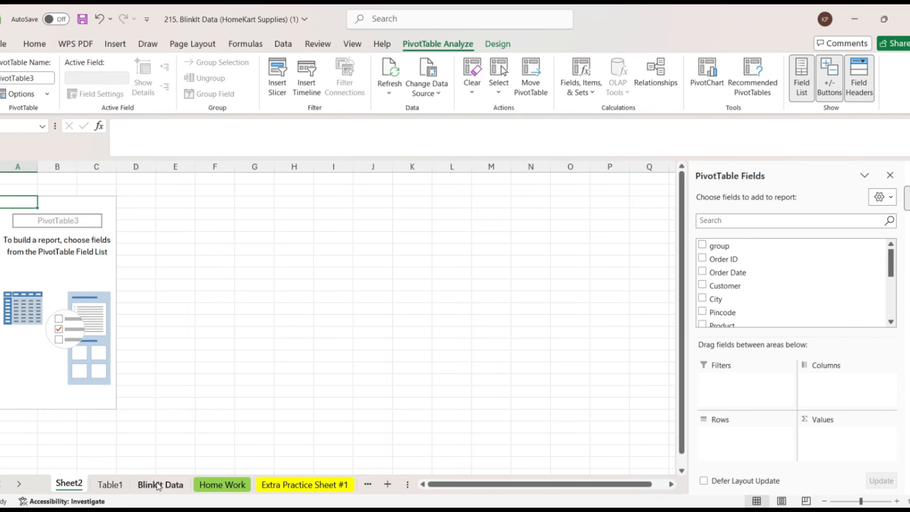
Build the PivotTable with City as rows and the sum of Net Amount as values
click(110, 485)
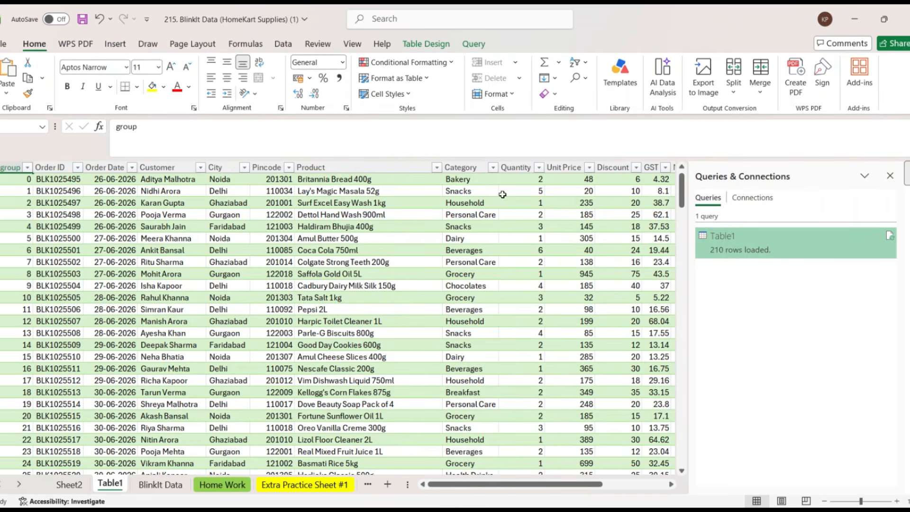
click(79, 487)
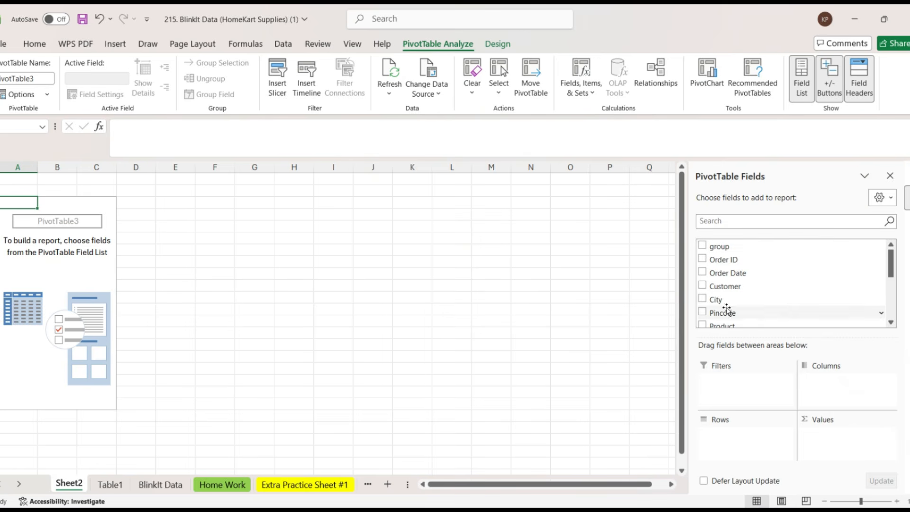
drag(724, 300, 718, 436)
scroll(758, 285, down, 5)
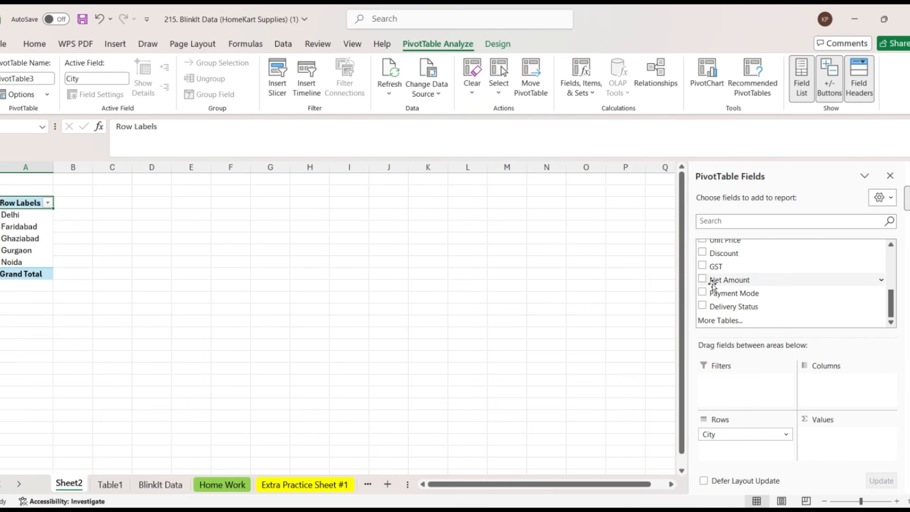
drag(716, 281, 822, 432)
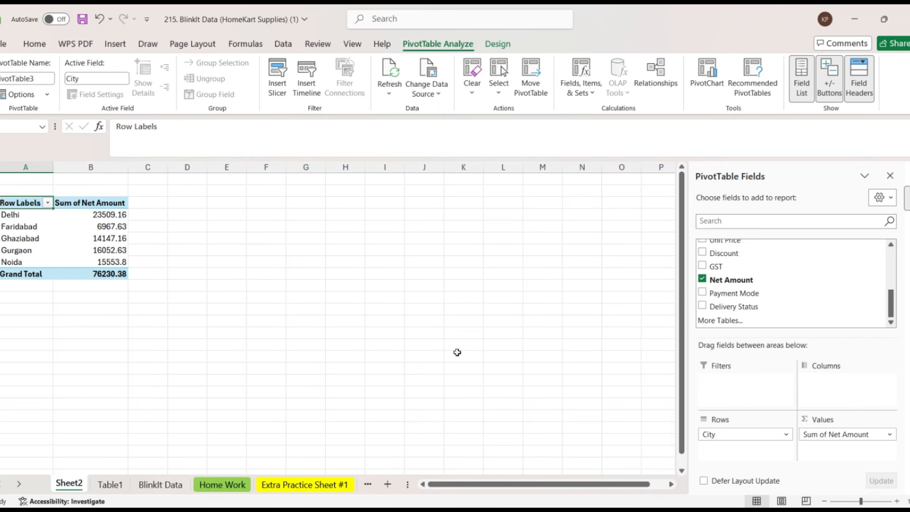
click(463, 333)
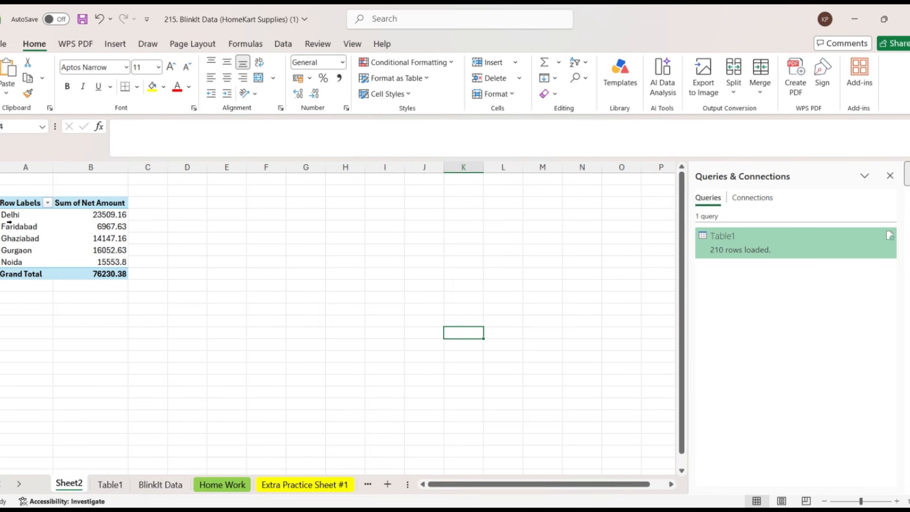
Filter the PivotTable's cities by value to the top 3 items by Sum of Net Amount
right_click(29, 203)
click(23, 207)
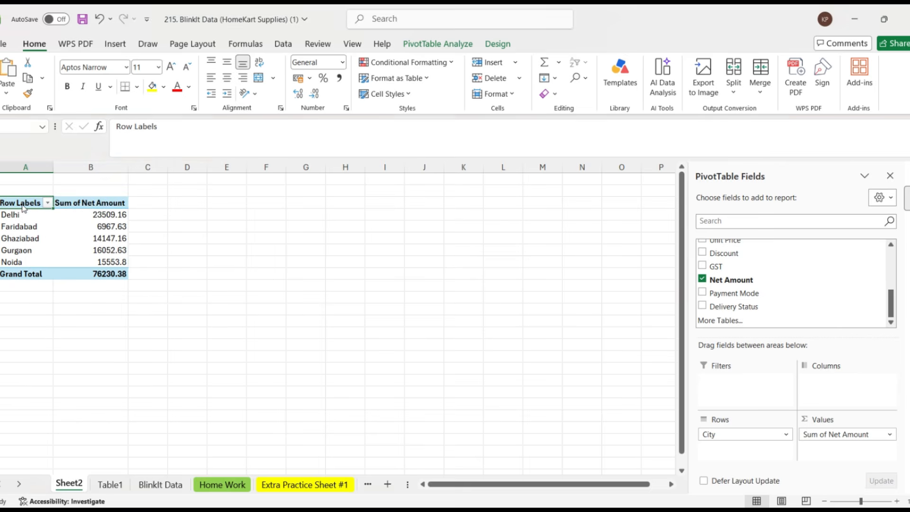
click(47, 203)
mouse_move(124, 314)
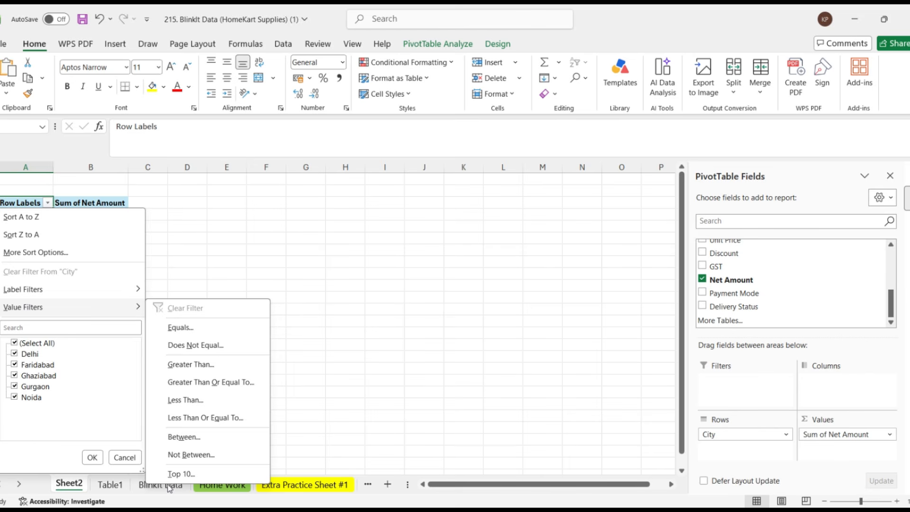
click(179, 474)
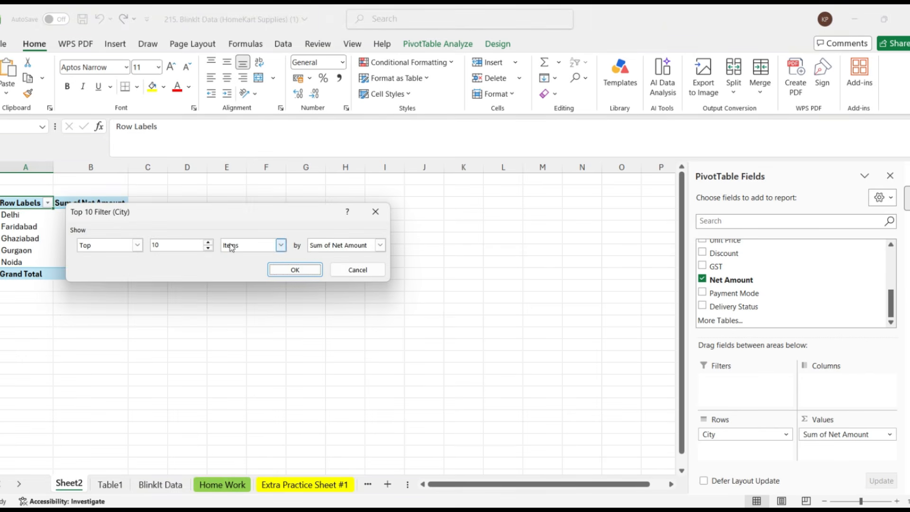
double_click(155, 245)
text(3)
key(Return)
click(205, 278)
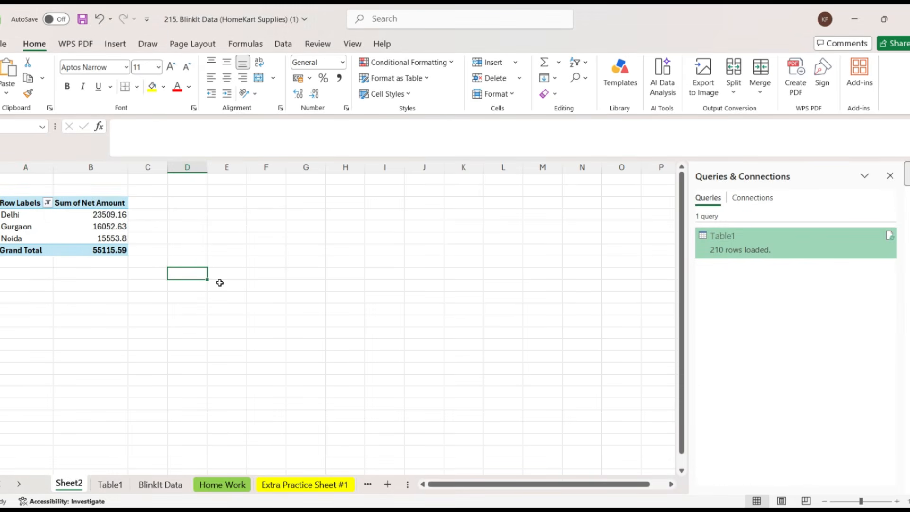
Insert a clustered column PivotChart of the filtered city totals and position it beside the PivotTable, starting around column D
drag(21, 202, 117, 251)
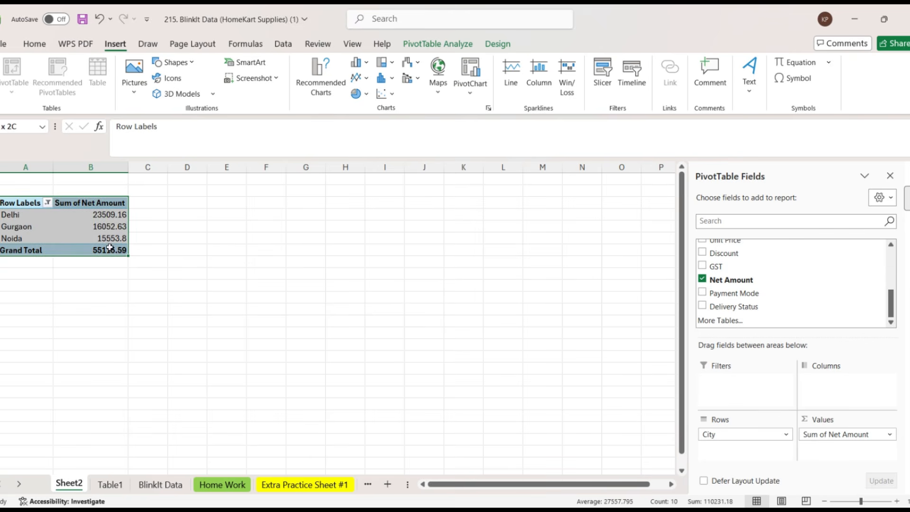
click(468, 77)
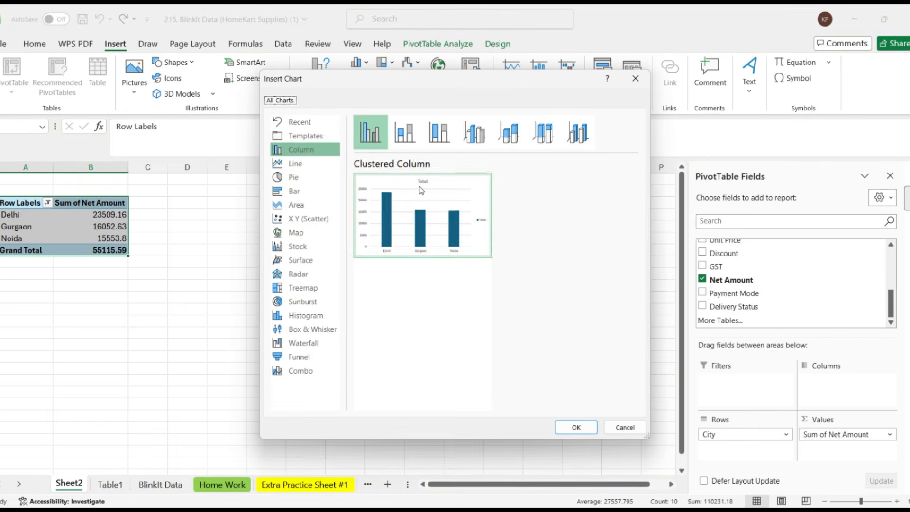
mouse_move(411, 208)
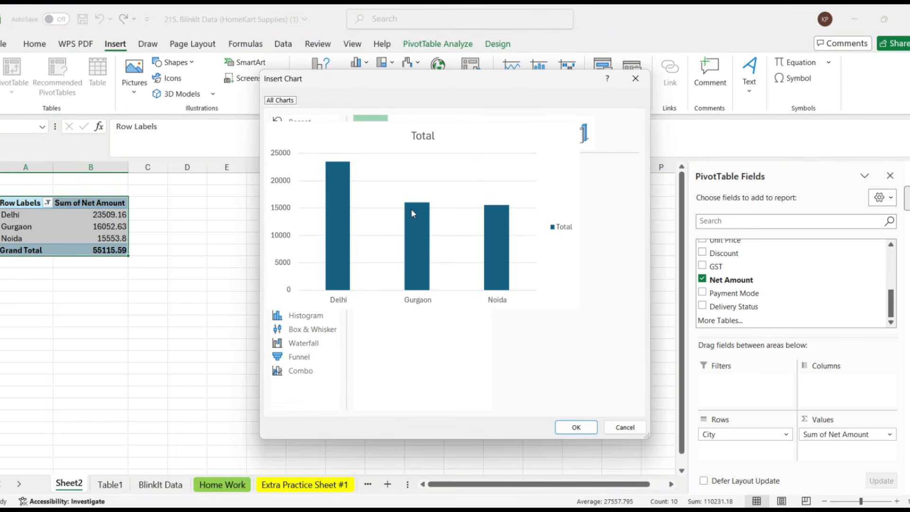
click(576, 428)
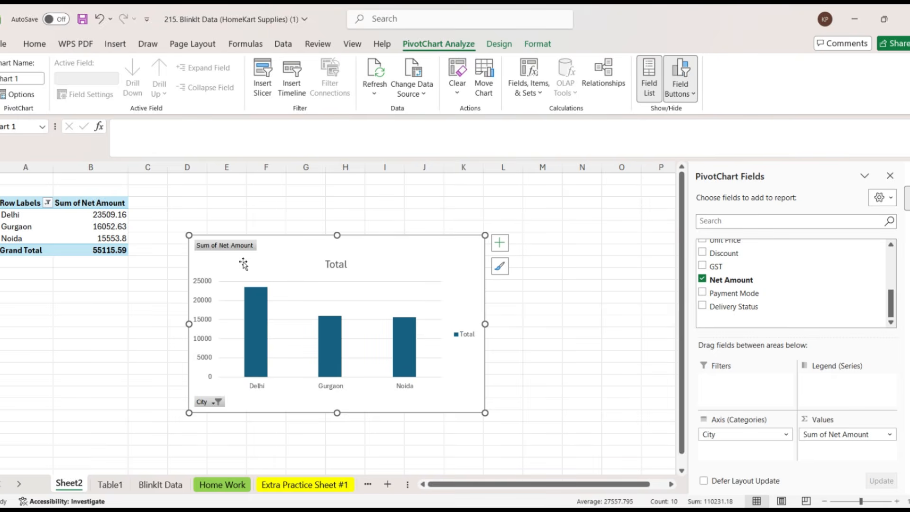
drag(192, 238, 183, 211)
click(549, 321)
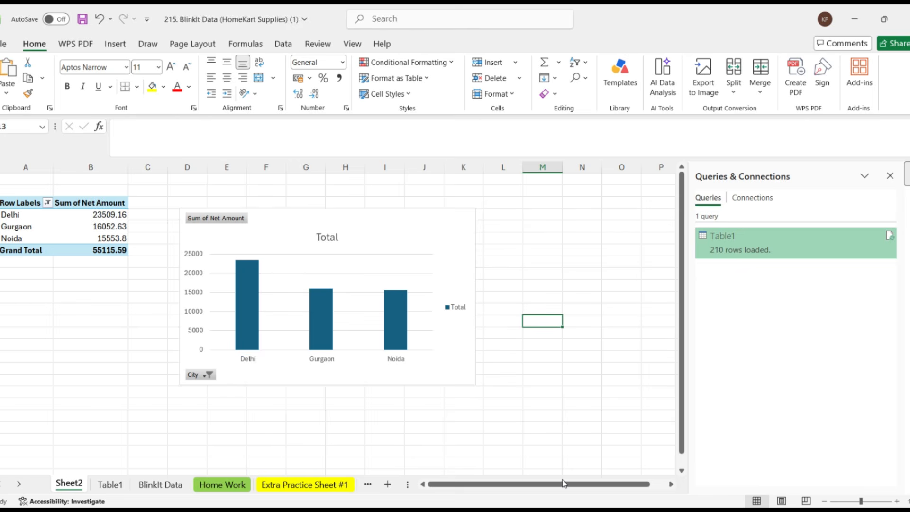
Review the raw data on Extra Practice Sheet #1 and move that sheet ahead of the Home Work sheet
click(281, 485)
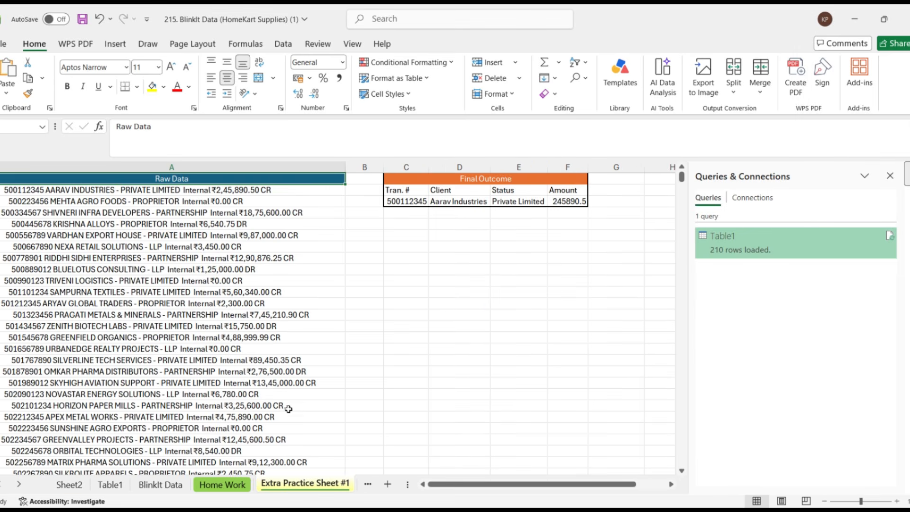
scroll(54, 204, down, 10)
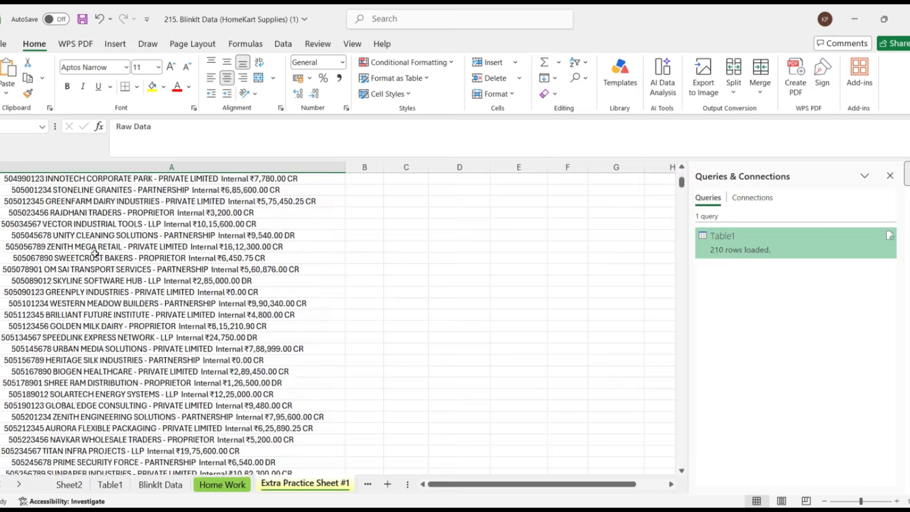
scroll(155, 269, up, 20)
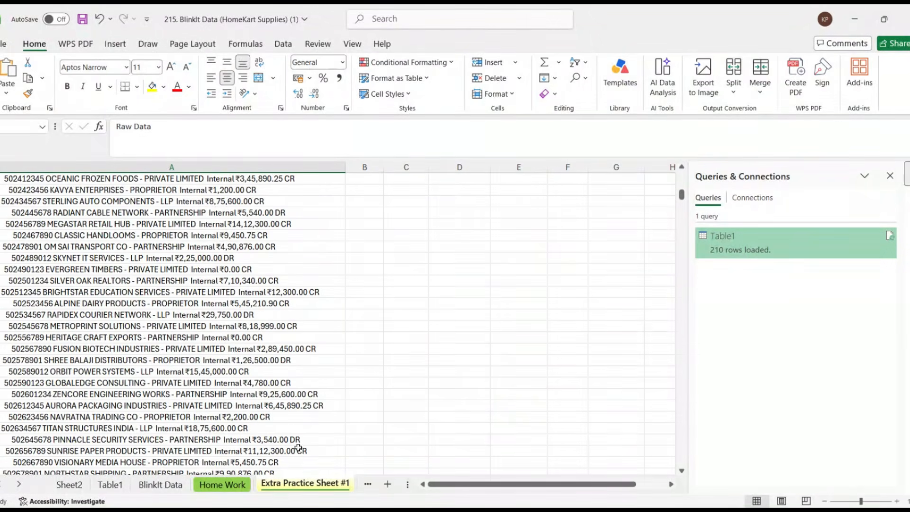
drag(299, 483, 222, 484)
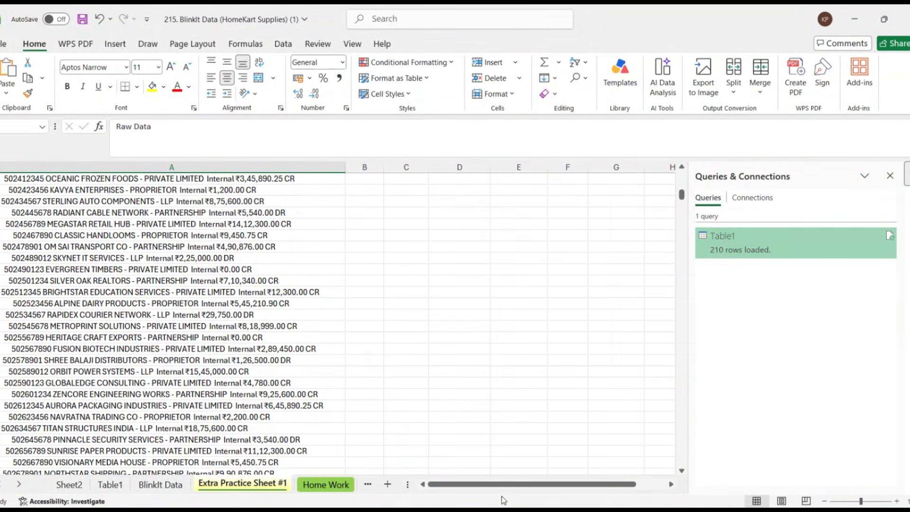
Look over the bonus questions on the Home Work sheet and the original records on the BlinkIt Data sheet
click(672, 485)
click(309, 484)
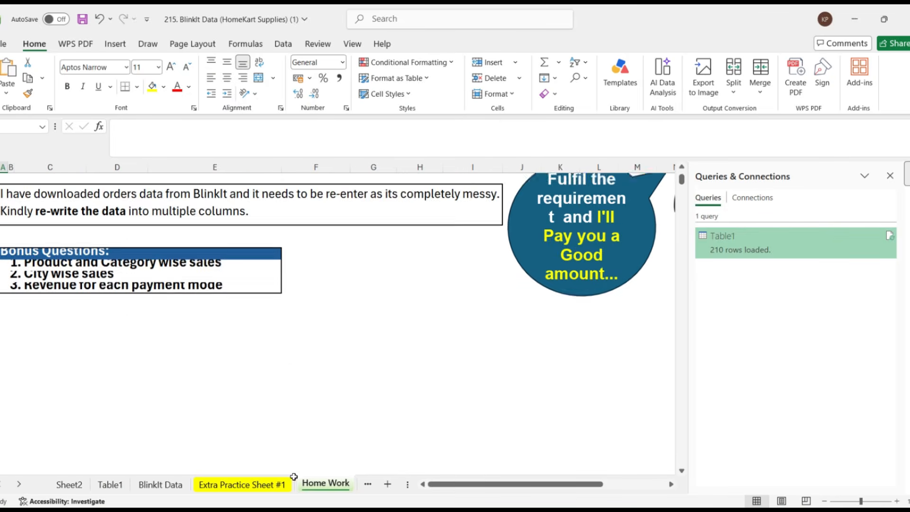
click(171, 484)
scroll(300, 341, up, 20)
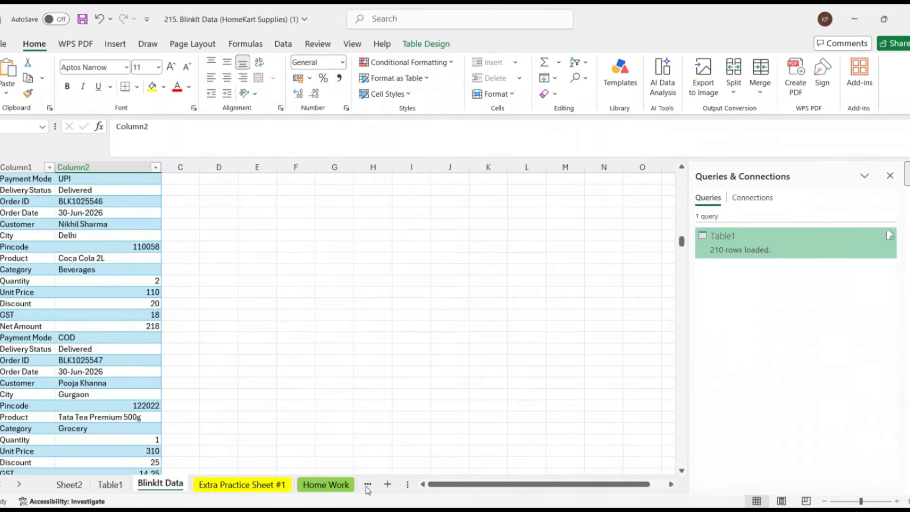